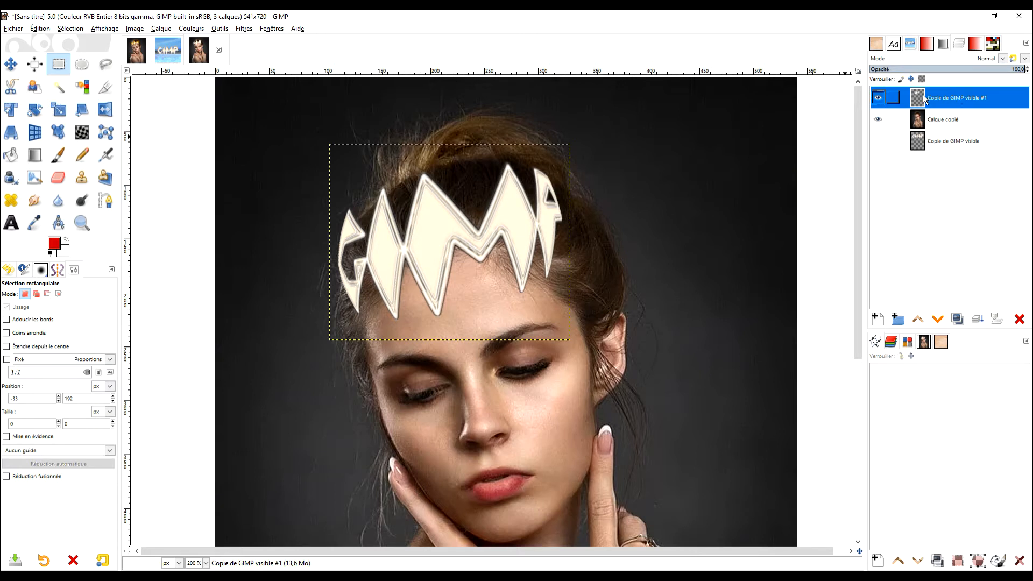
- Rename the layer "Copie de GIMP visible #1" to COURONNE
double_click(954, 99)
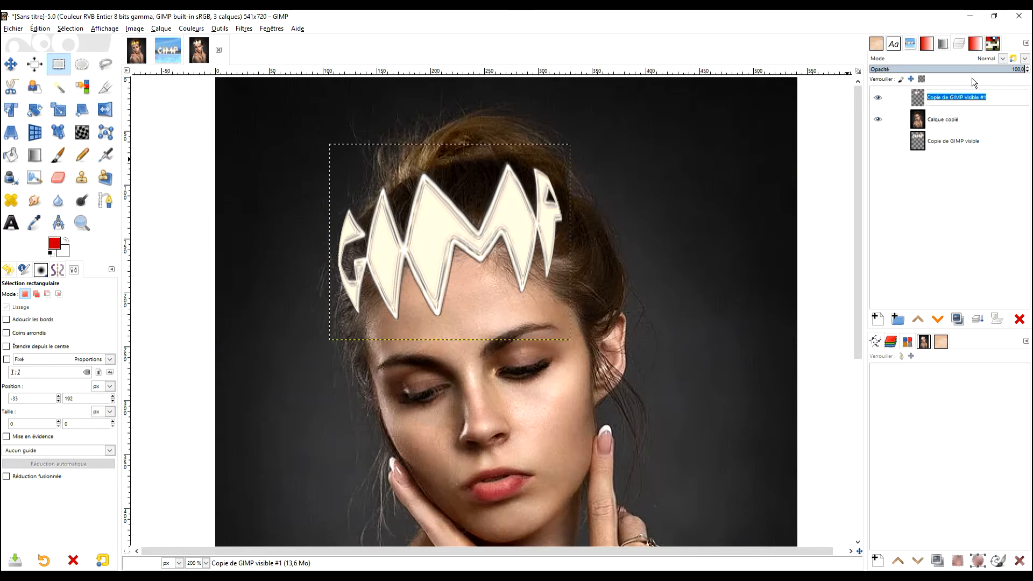
text(COURONNE)
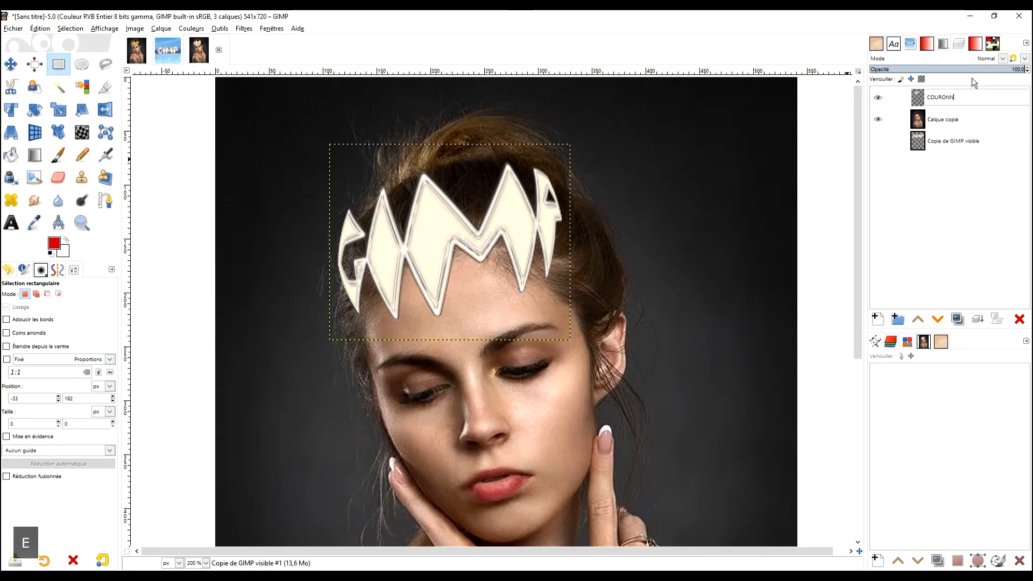
key(Return)
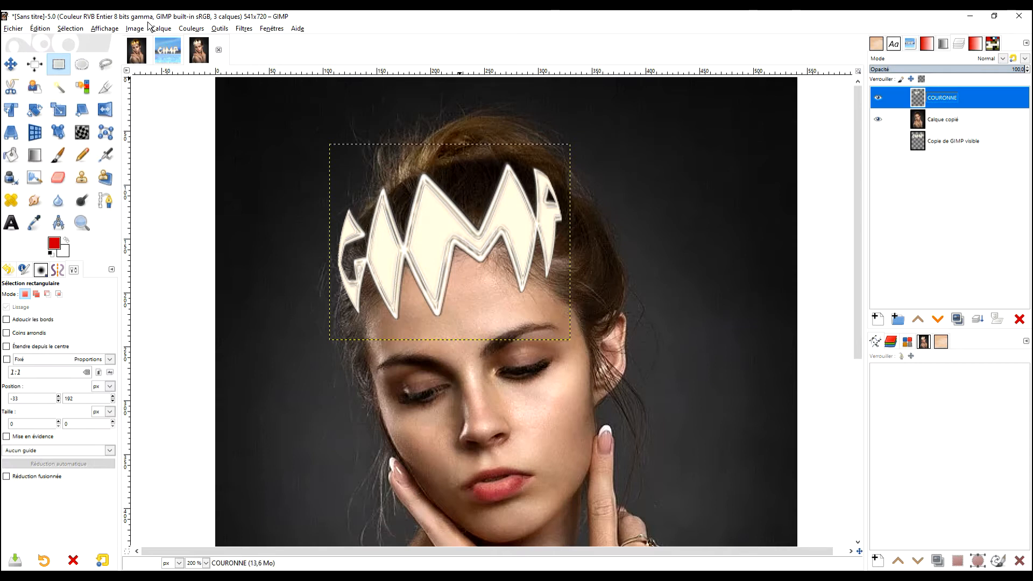
- Apply Température de couleur to the COURONNE layer with original temperature about 2890,6 and intended temperature 7875,0
click(161, 28)
mouse_move(191, 29)
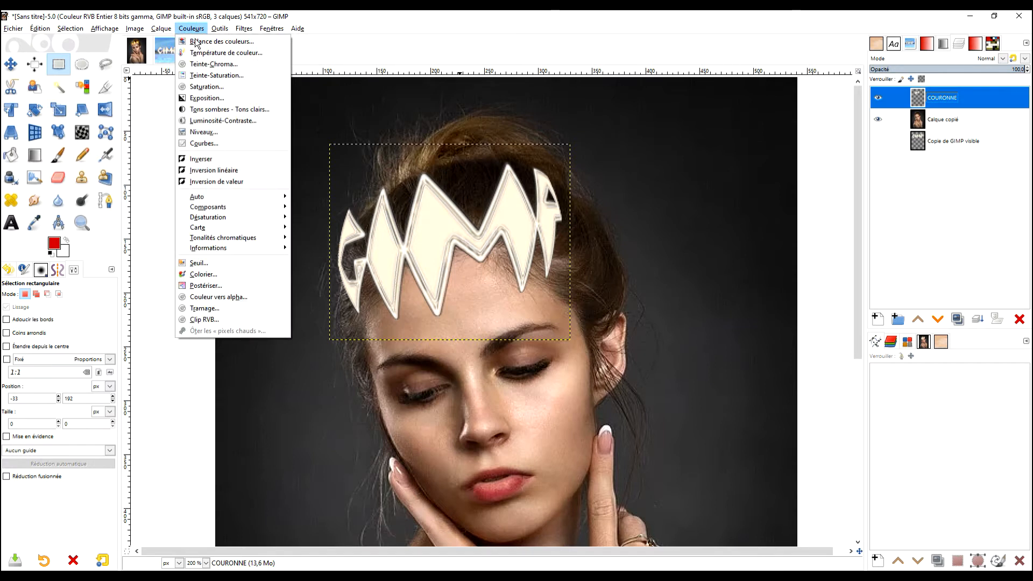
click(233, 55)
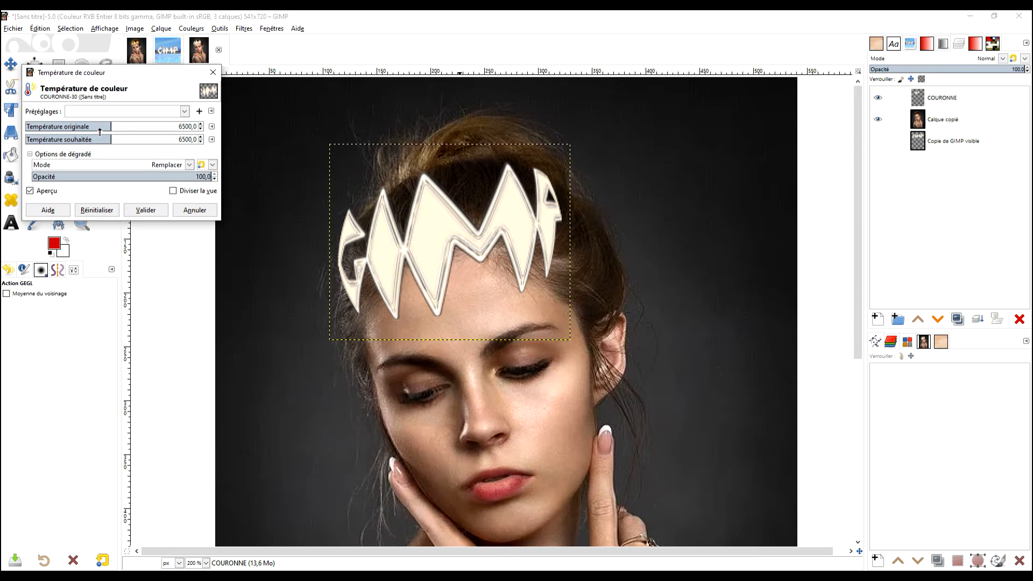
drag(109, 126, 49, 127)
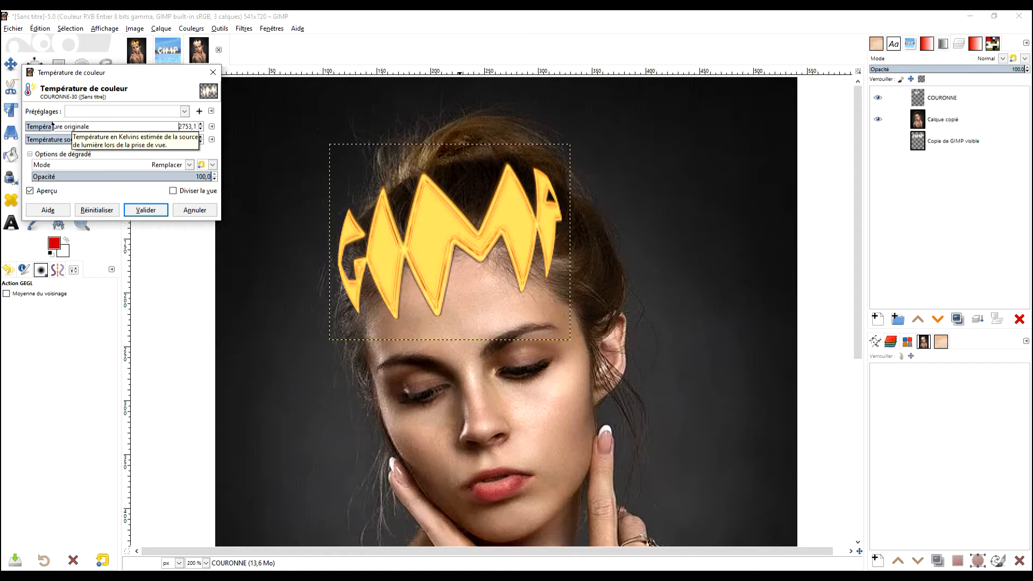
drag(111, 139, 133, 140)
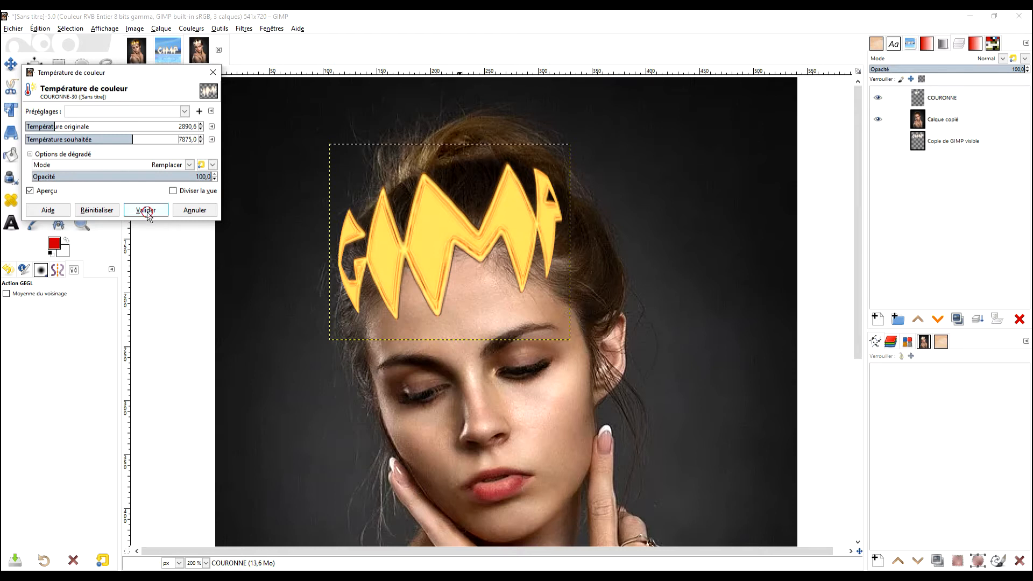
click(146, 210)
- Open G'MIC-Qt on the COURONNE layer and choose the Relief Light filter from Lights & Shadows
click(244, 28)
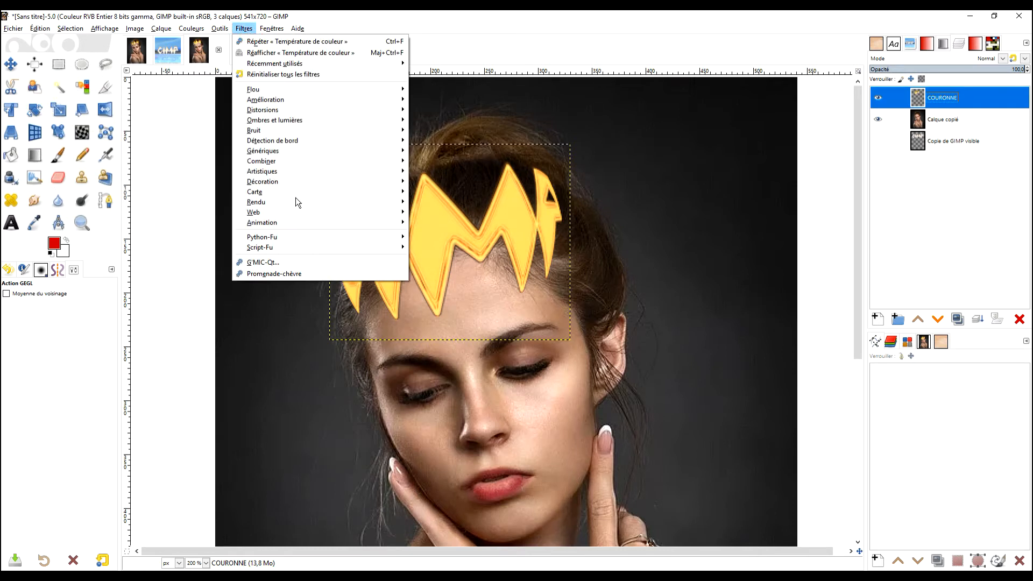
click(296, 263)
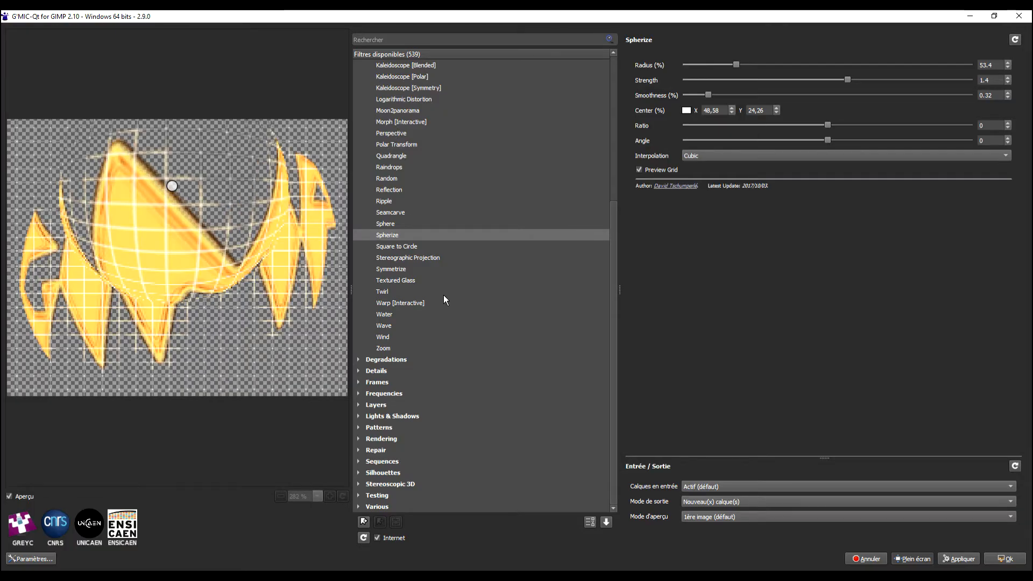
scroll(431, 186, up, 6)
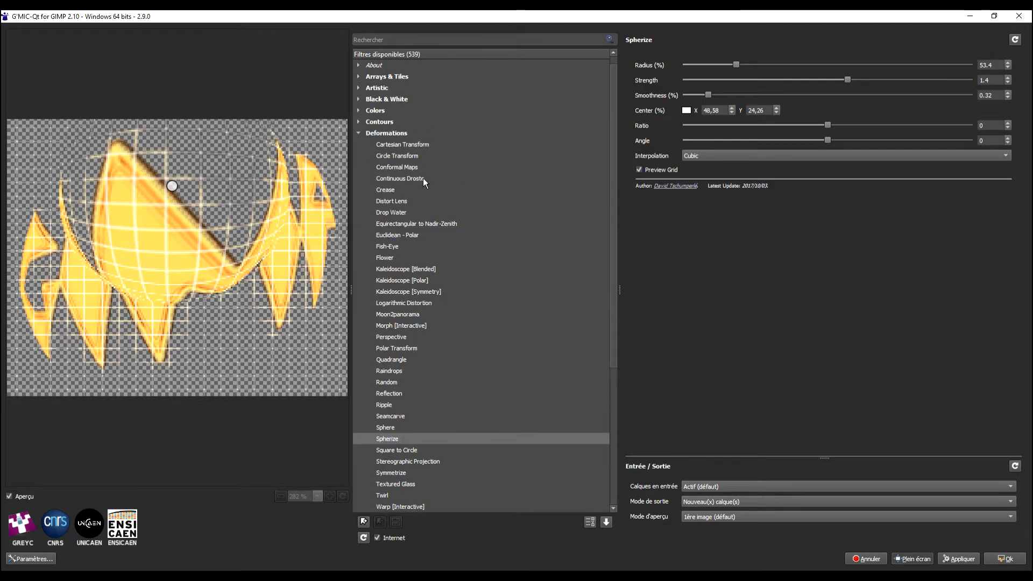
click(359, 133)
click(359, 213)
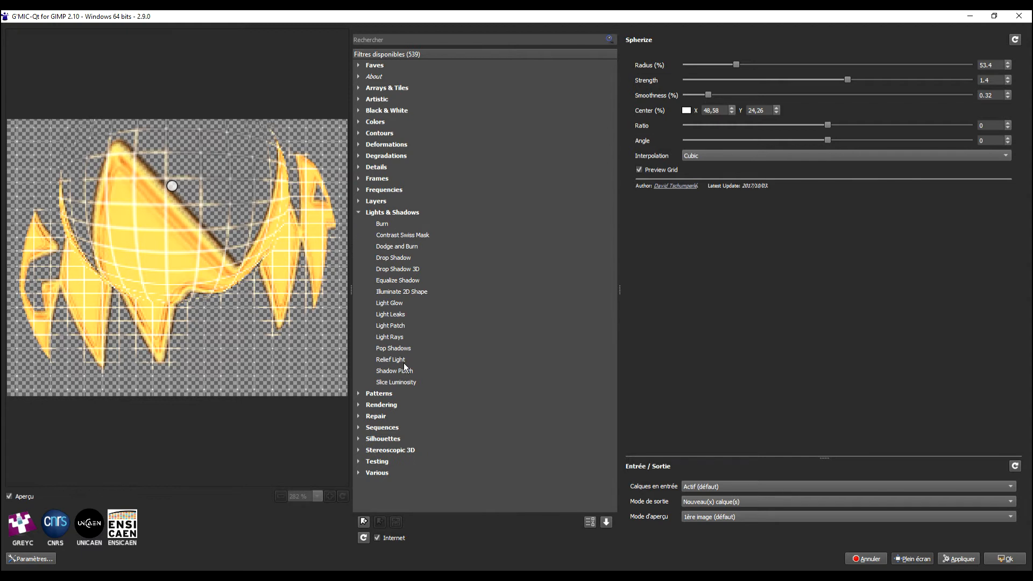
click(403, 361)
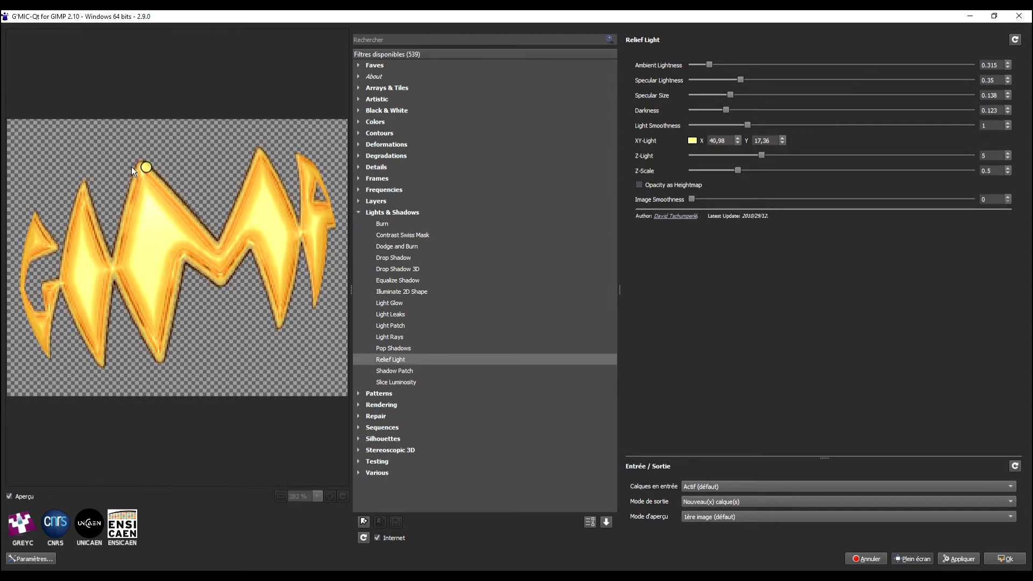
- Position the Relief Light source above the crown's upper-left points, at about X 30,85 and Y 12,87
drag(146, 170, 199, 210)
drag(162, 248, 81, 179)
drag(103, 212, 309, 222)
drag(99, 194, 75, 176)
drag(104, 216, 124, 246)
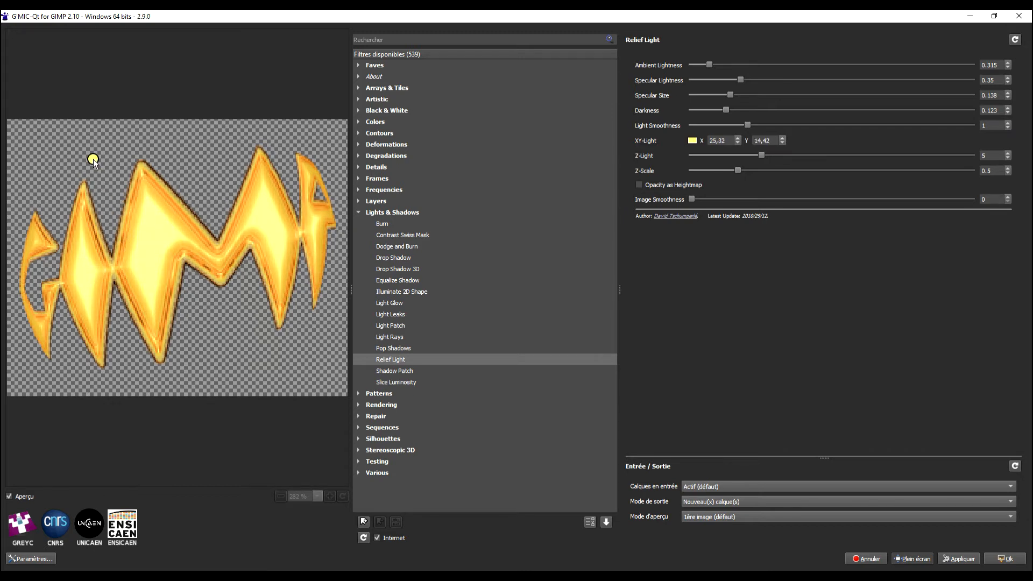
drag(105, 177, 112, 158)
- Set the Relief Light ambient lightness to 0.405, specular lightness to 0.338 and darkness to 0.2
drag(733, 64, 719, 63)
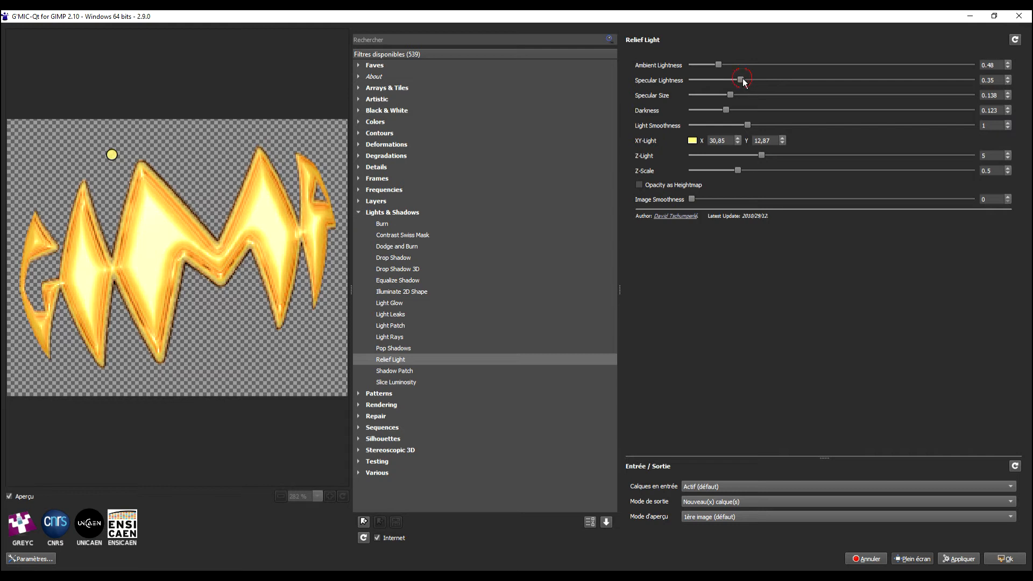
mouse_move(754, 79)
mouse_down()
mouse_move(796, 81)
mouse_move(741, 80)
mouse_up()
drag(757, 110, 767, 109)
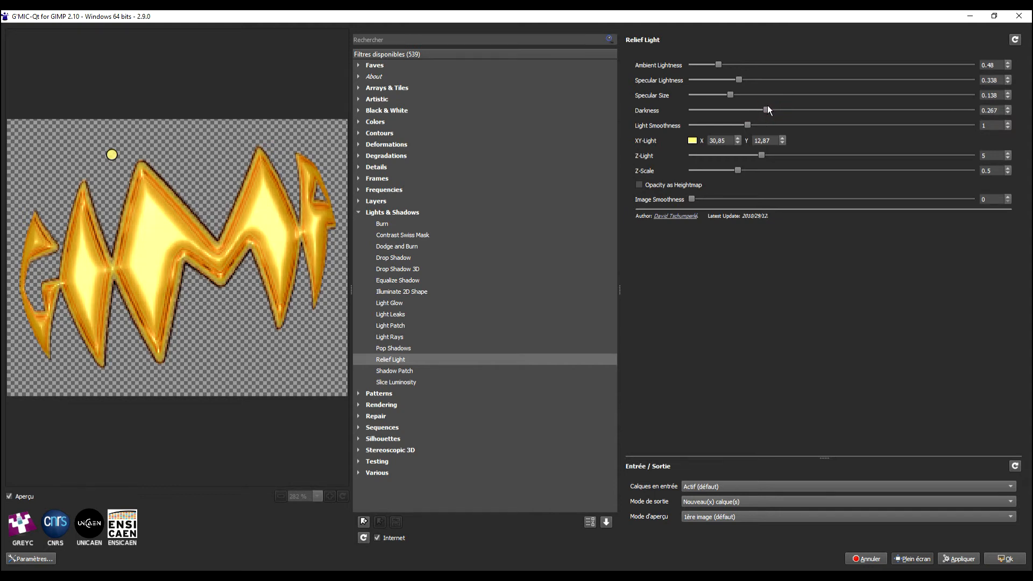
drag(765, 109, 753, 109)
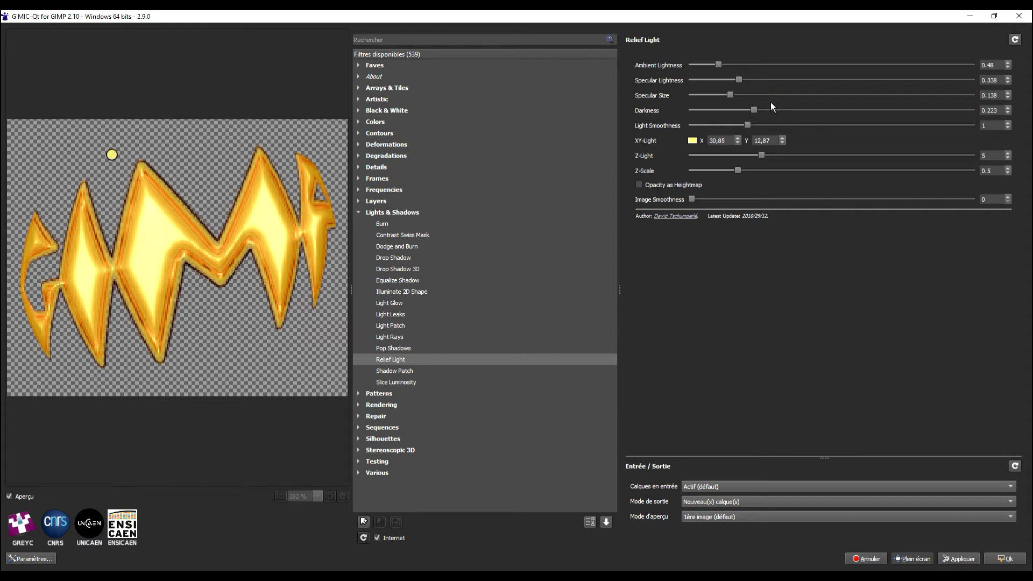
drag(719, 63, 705, 63)
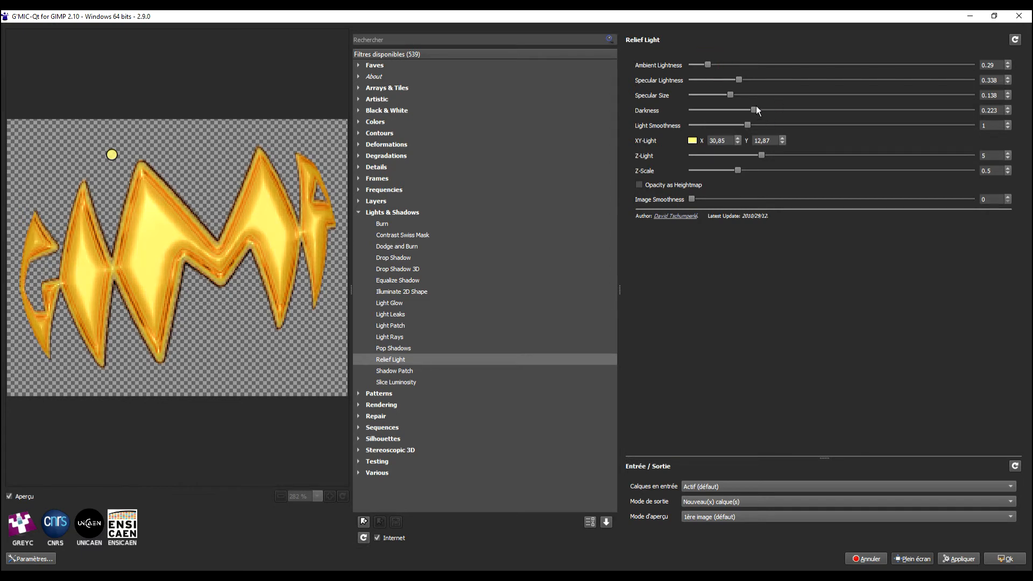
drag(764, 108, 750, 108)
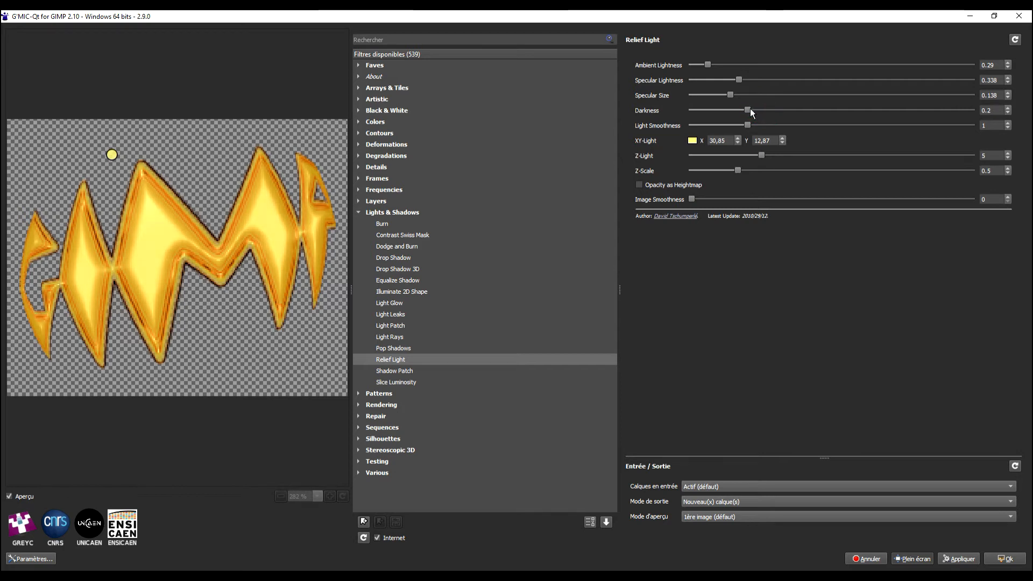
drag(708, 63, 716, 66)
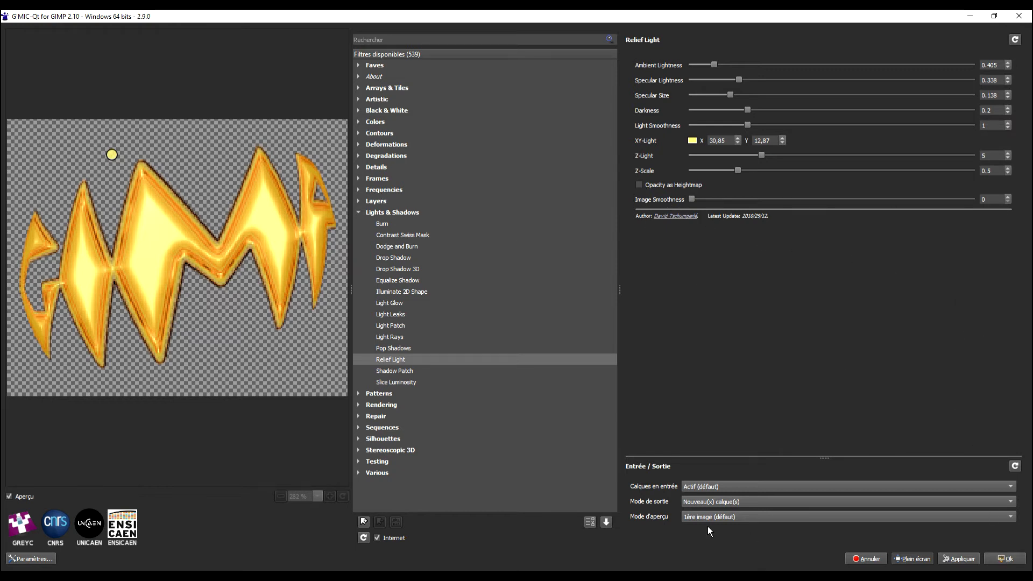
- Keep the output mode at Nouveau(x) calque(s) and apply the Relief Light filter
click(699, 502)
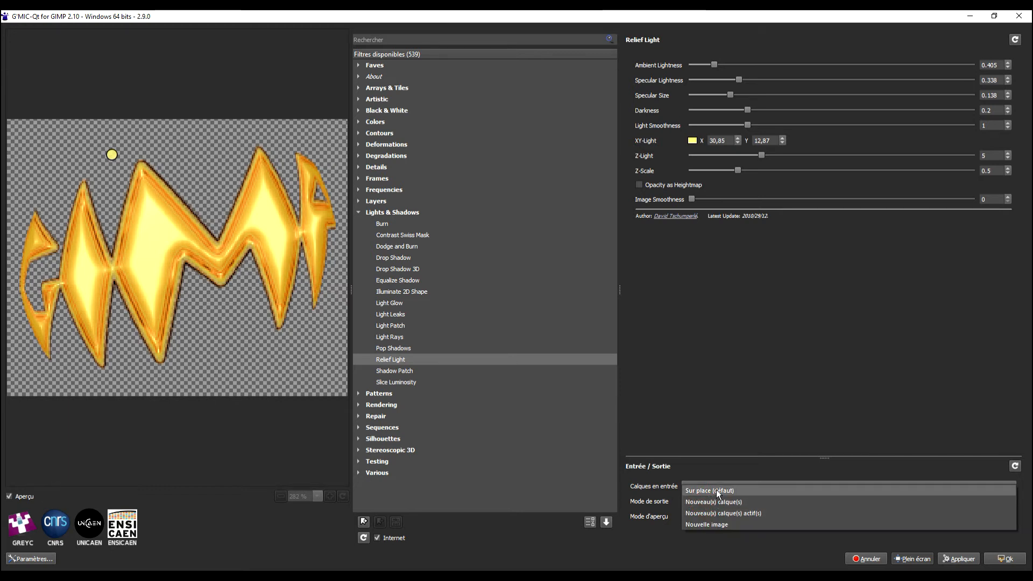
click(719, 504)
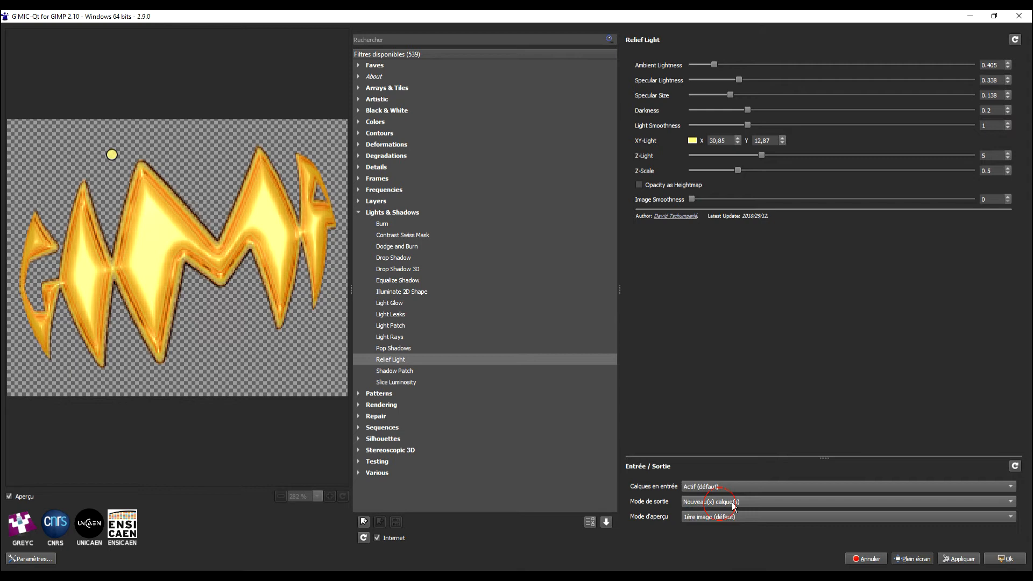
click(1004, 560)
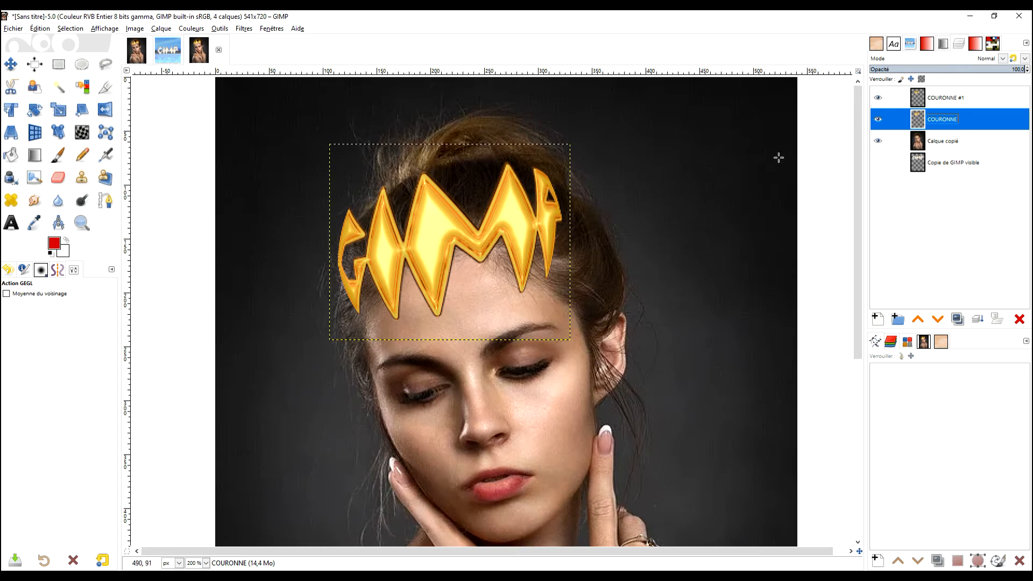
- Compare the COURONNE #1 layer hidden and shown, and resize that layer to the image dimensions
click(888, 99)
click(879, 101)
click(878, 100)
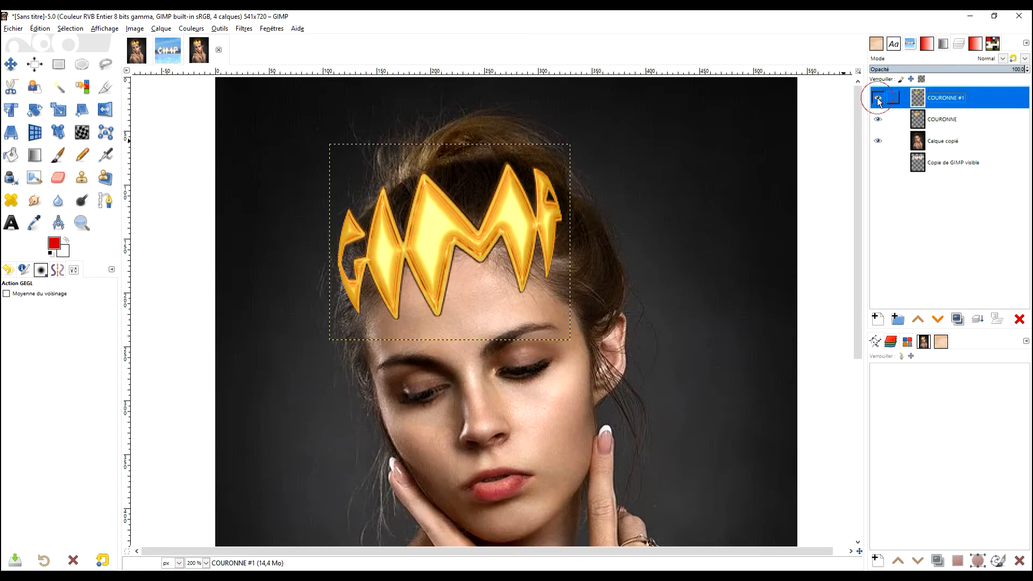
right_click(938, 99)
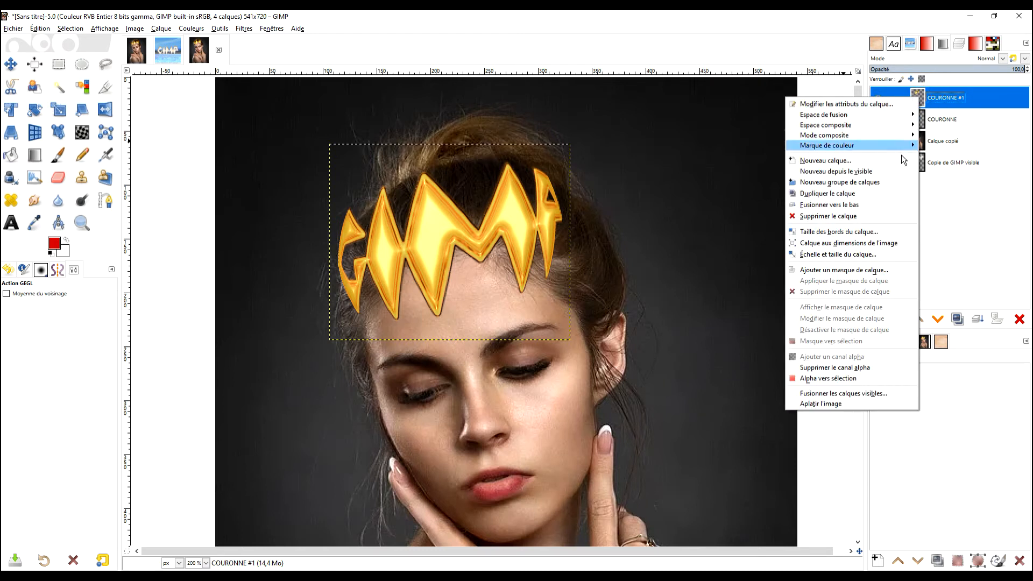
click(888, 248)
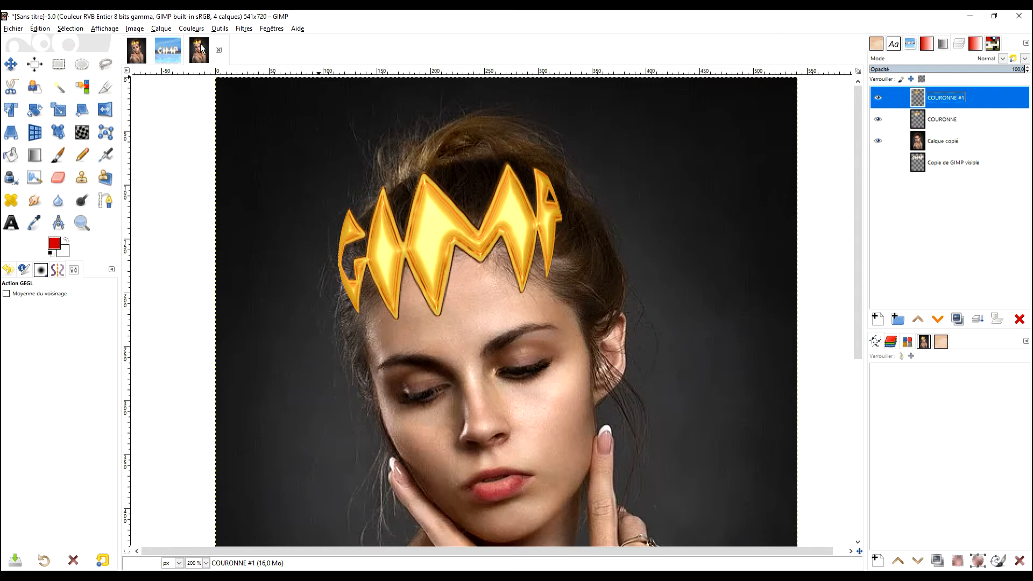
- Start the Supernova filter on the COURONNE #1 layer and set its colour to dark grey 333333
click(240, 30)
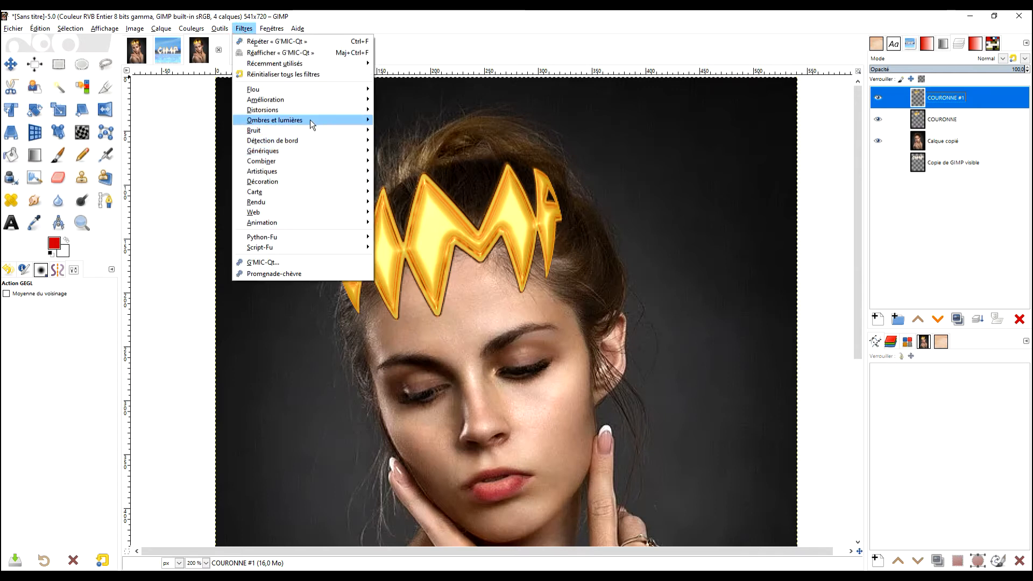
mouse_move(311, 120)
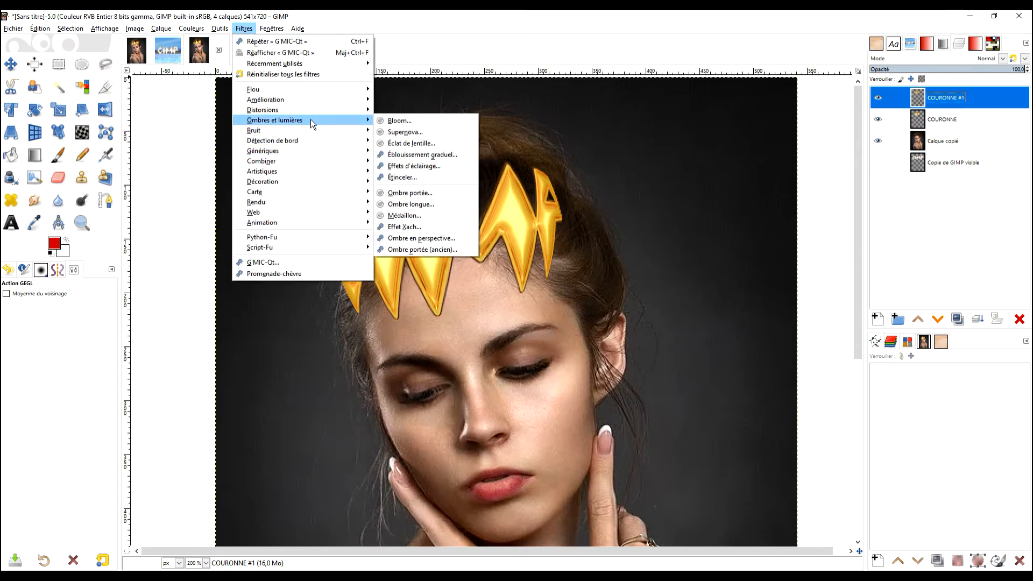
click(422, 134)
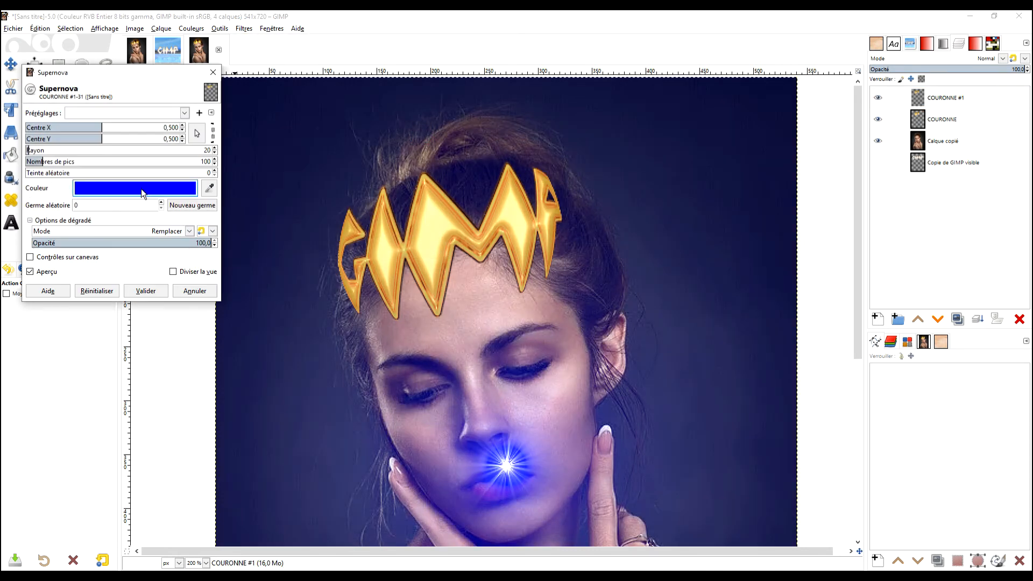
click(141, 189)
drag(83, 156, 24, 225)
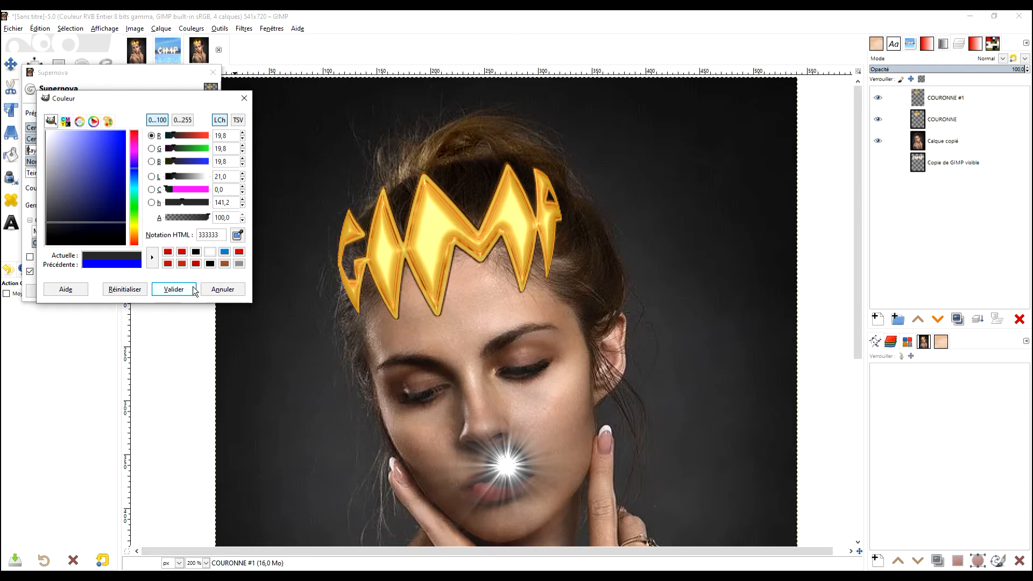
click(174, 290)
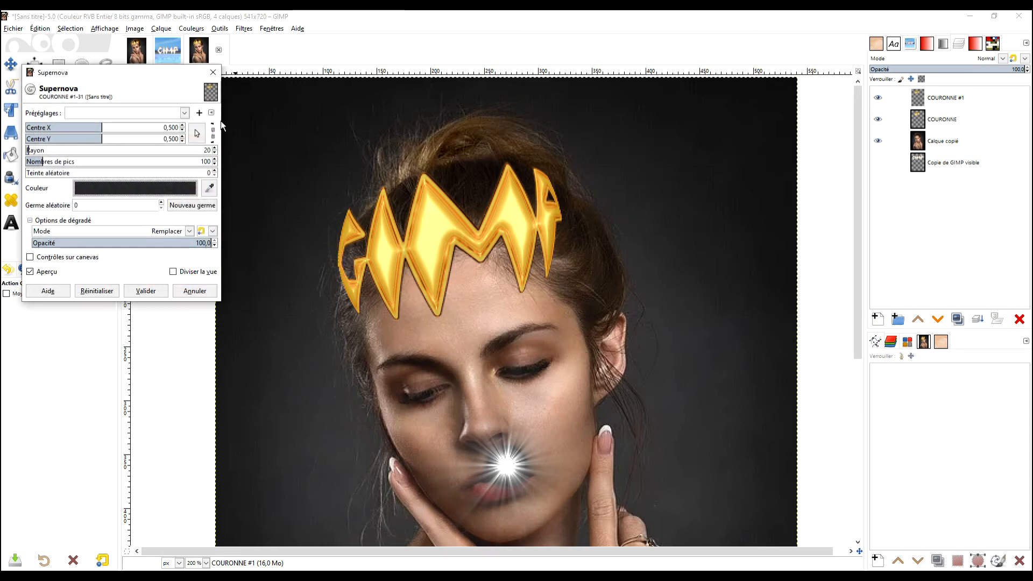
- Centre the supernova on the tip of the crown's letter I at about X 0,287, Y 0,135, with radius 7 and opacity 82,9
click(508, 466)
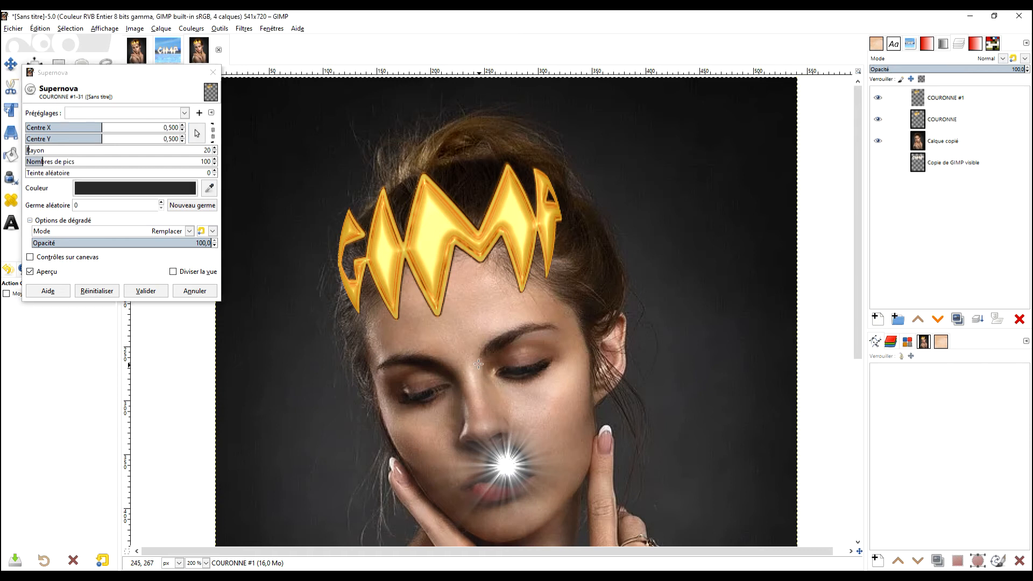
click(197, 133)
drag(509, 466, 382, 182)
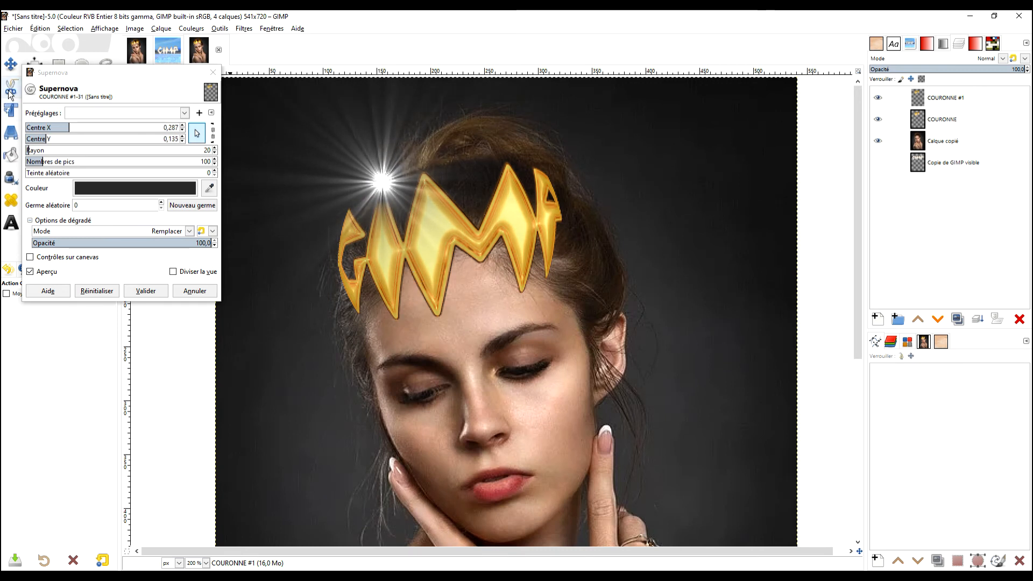
drag(28, 151, 26, 151)
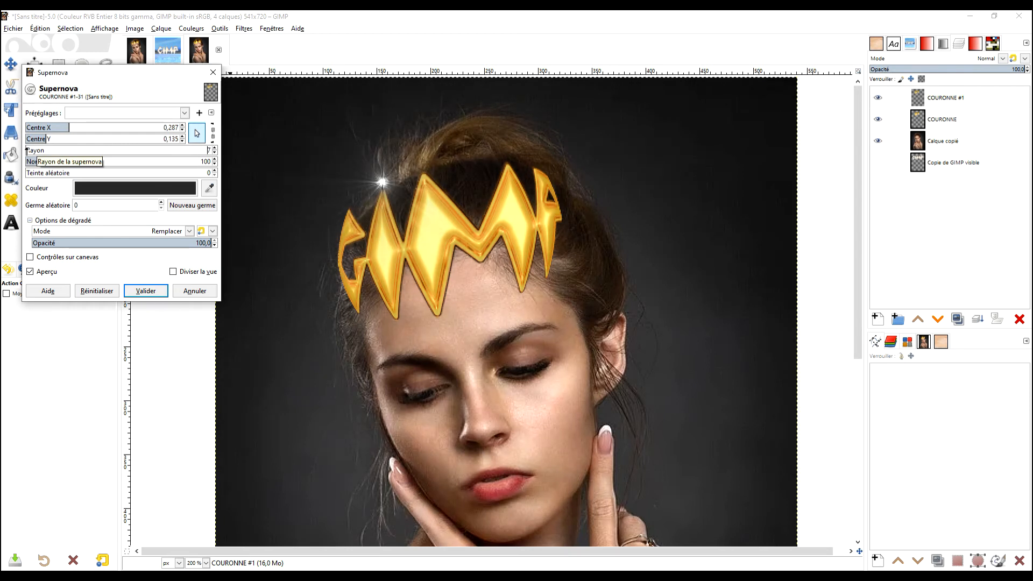
click(181, 243)
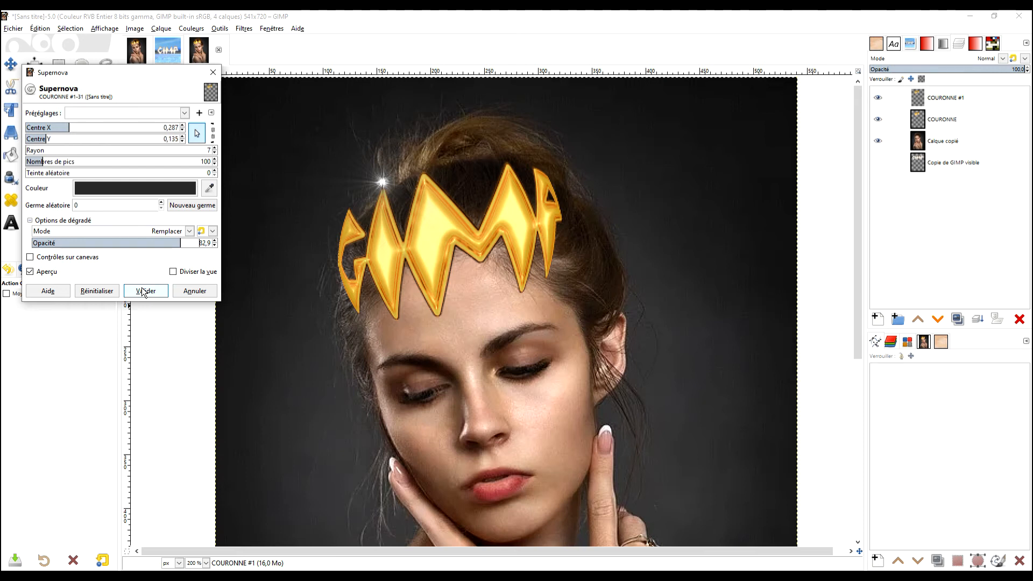
- Save the current Supernova settings as a preset named TEST1 and cancel the filter on the COURONNE #1 layer
click(200, 114)
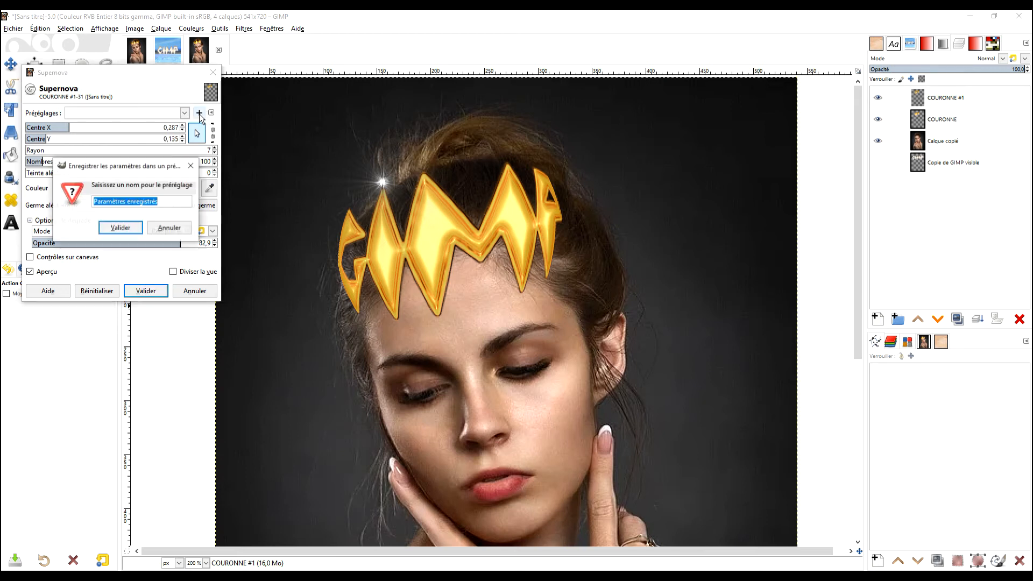
text(TEST)
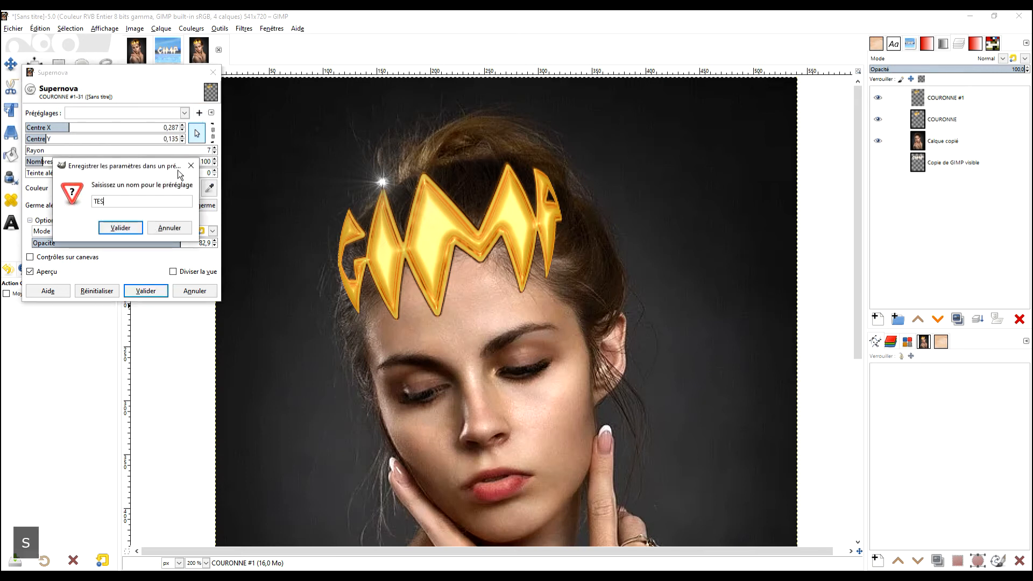
key(Return)
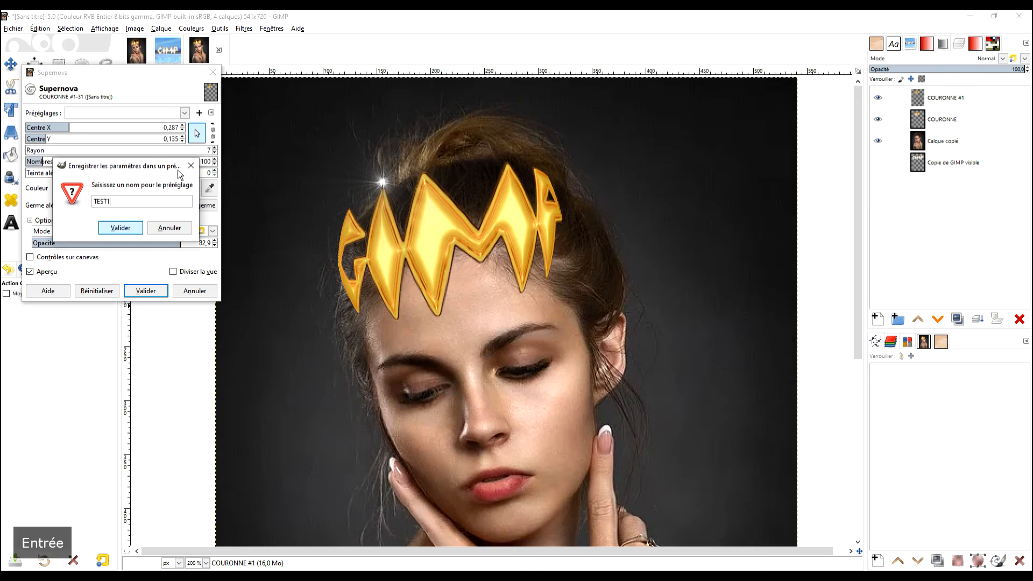
click(191, 291)
- Create a new transparent layer named LUEUR above COURONNE #1
click(877, 321)
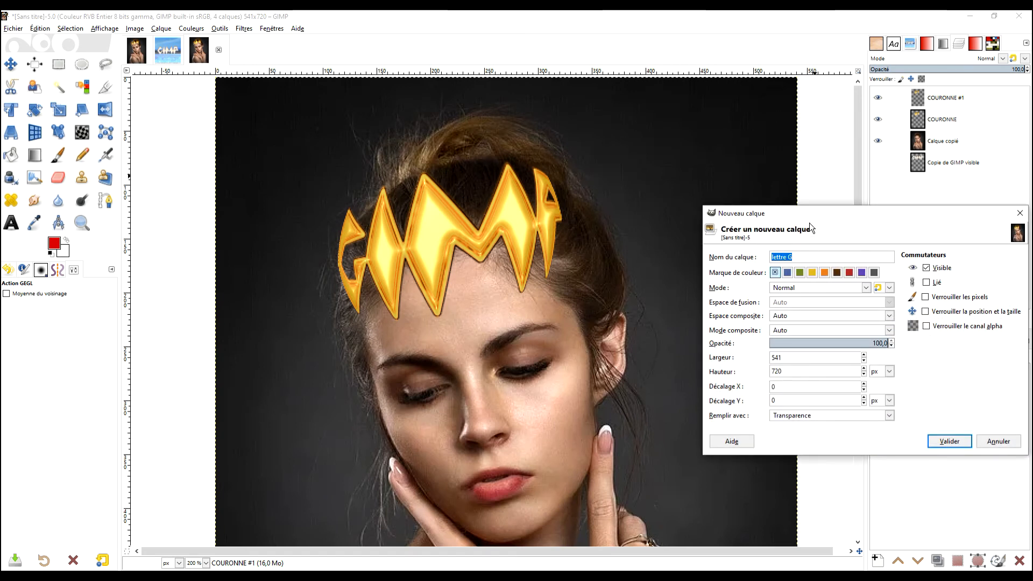
text(LUEUR)
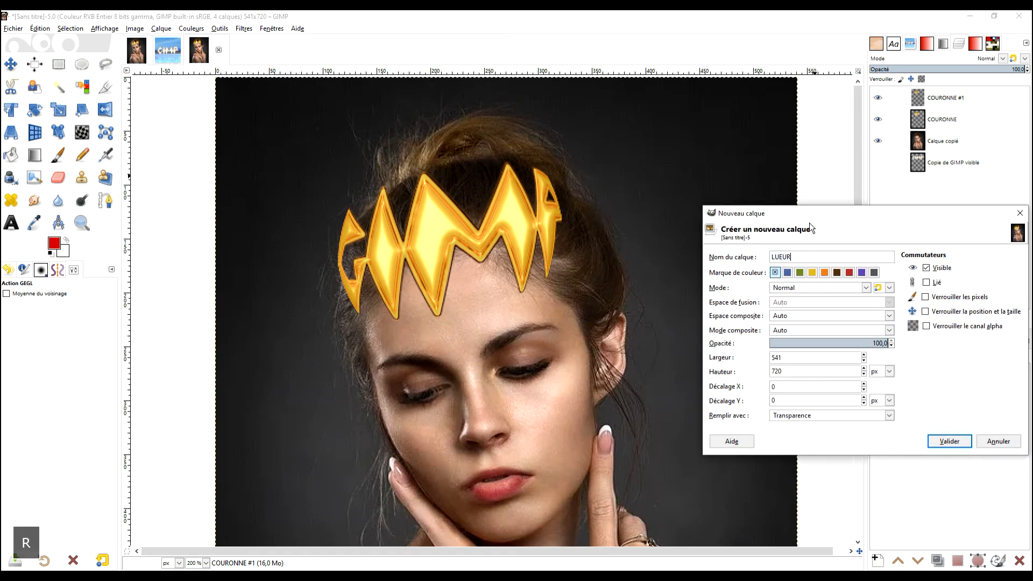
key(Return)
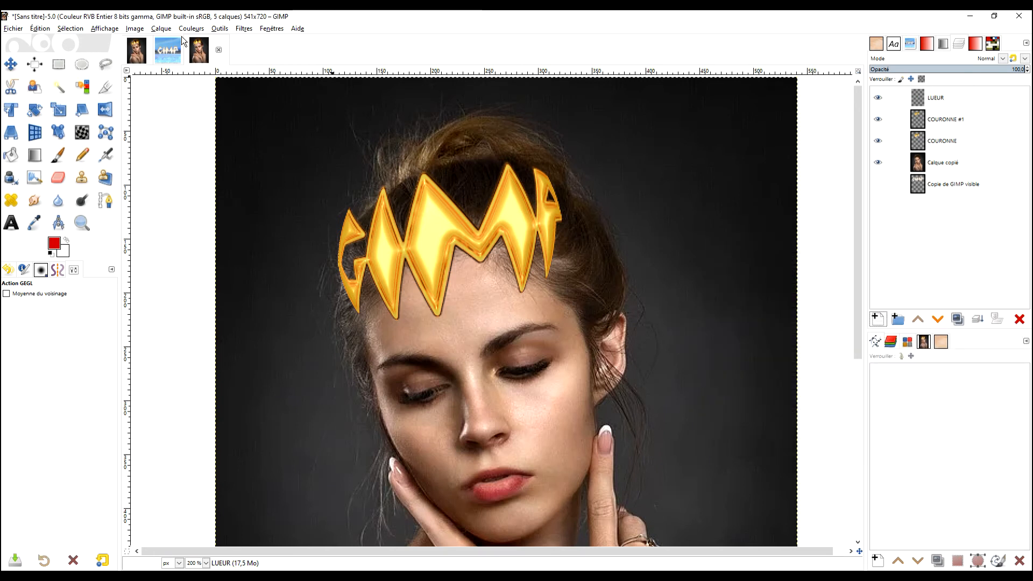
- Apply the Supernova filter to the LUEUR layer using the TEST1 preset
click(244, 28)
mouse_move(313, 121)
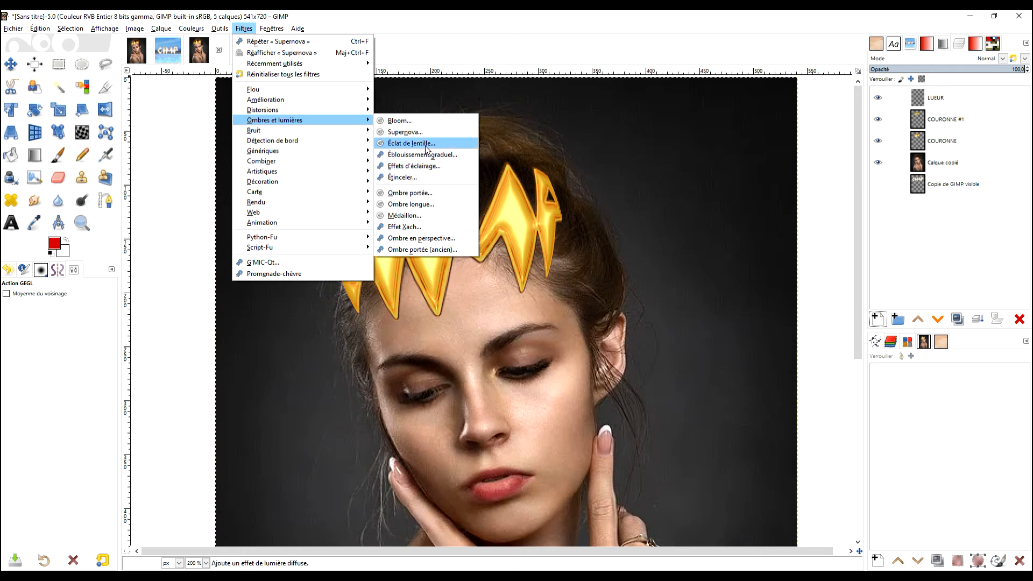
click(405, 131)
click(185, 113)
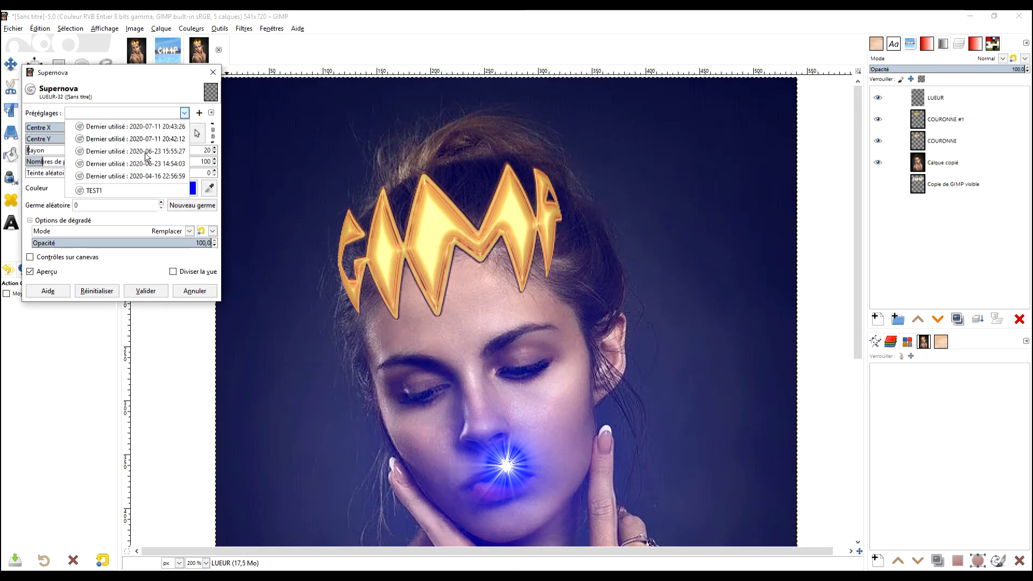
click(103, 191)
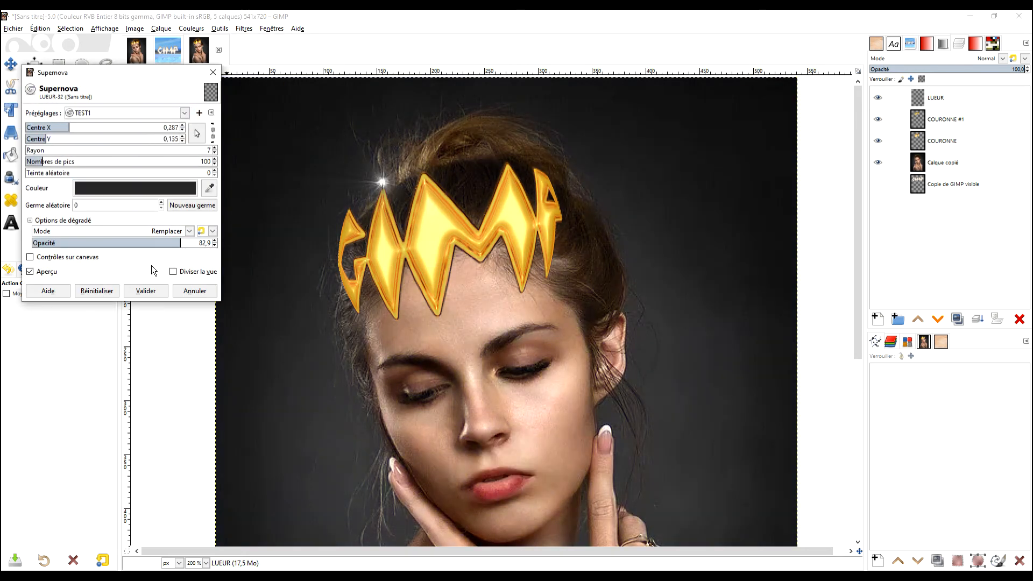
click(147, 292)
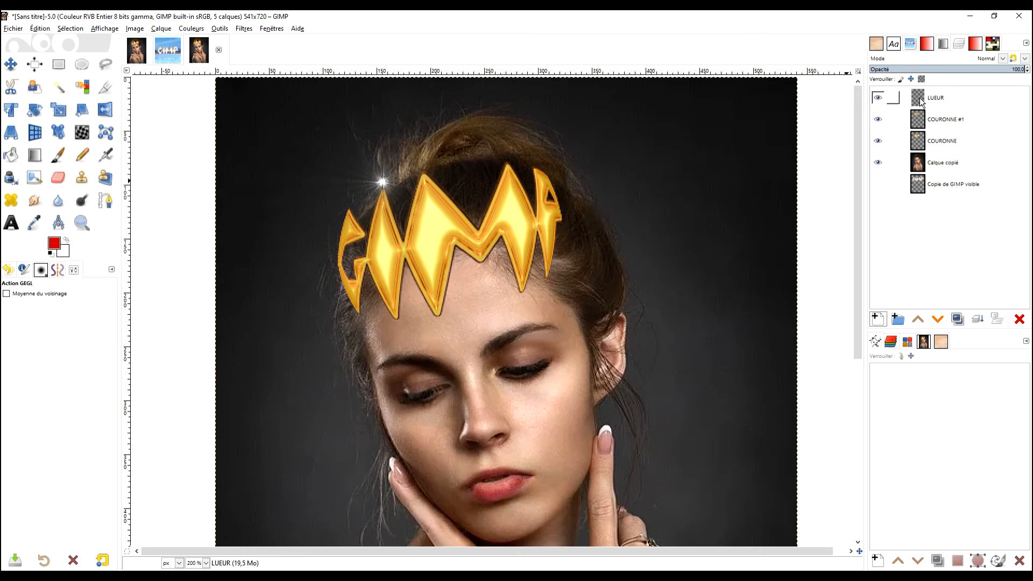
- Compare the image with the LUEUR, COURONNE #1 and COURONNE layers each hidden and shown
click(873, 104)
click(877, 99)
click(879, 101)
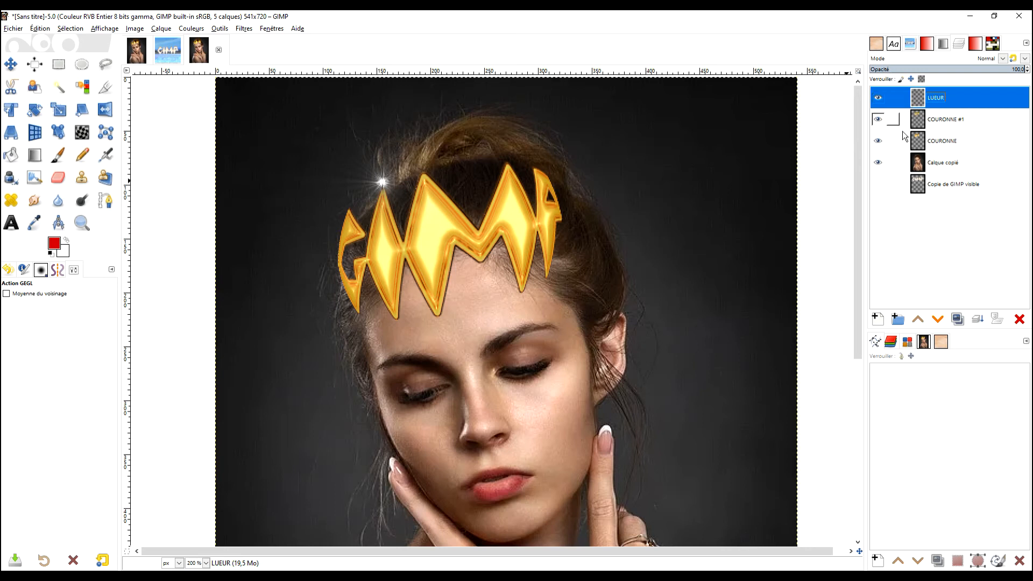
click(879, 120)
click(879, 120)
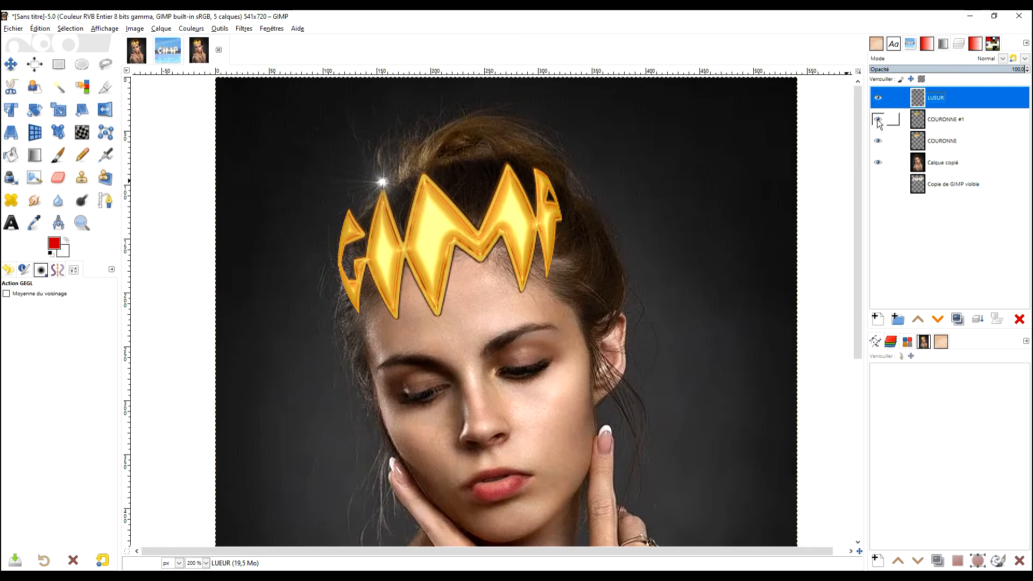
click(877, 141)
click(877, 141)
click(877, 139)
click(877, 138)
click(879, 121)
click(879, 120)
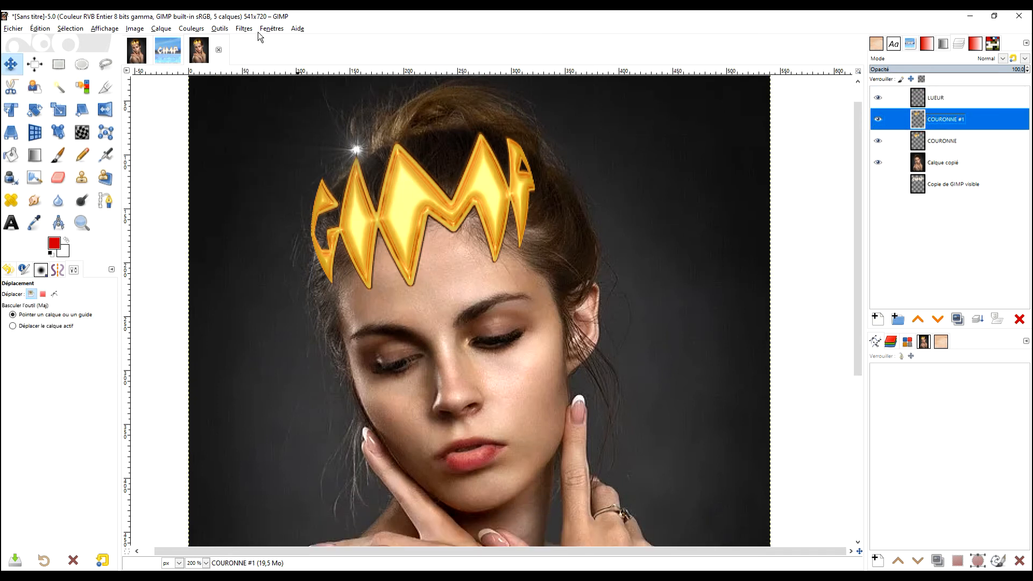
- Start a drop shadow on COURONNE #1 with X and Y 2,716, blur radius 0,05, grow radius -72 and opacity 0,977
click(251, 30)
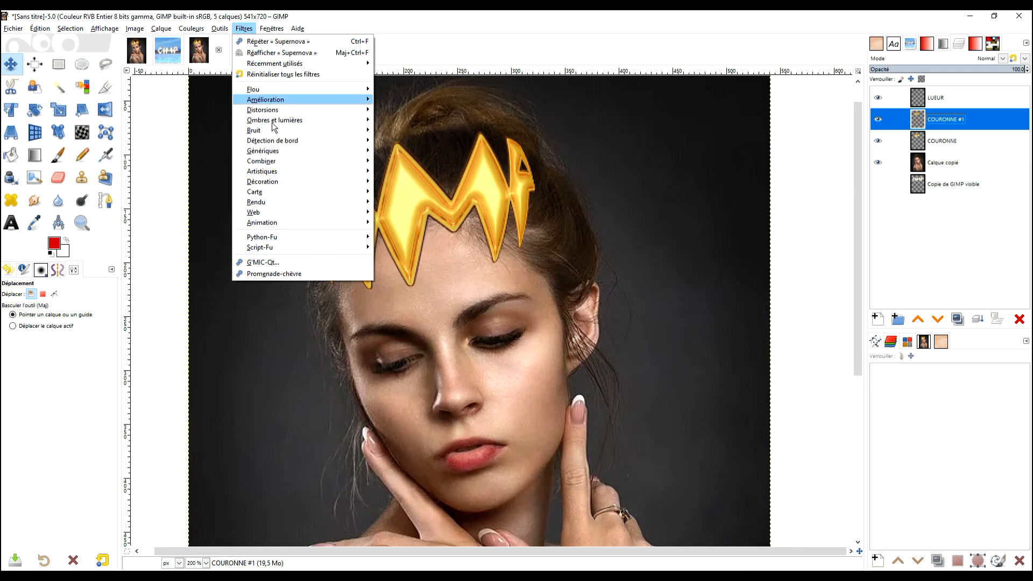
mouse_move(305, 121)
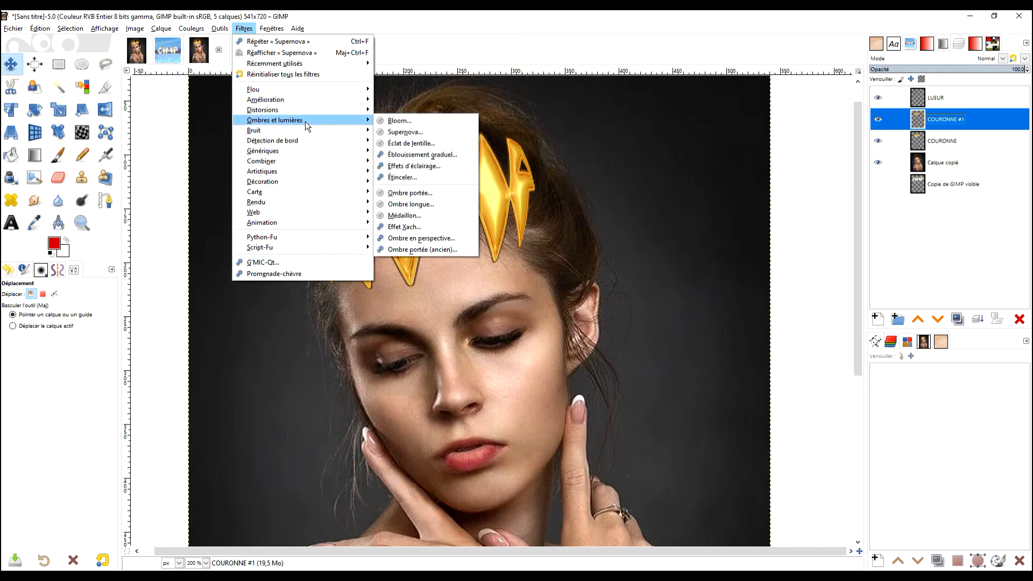
click(412, 193)
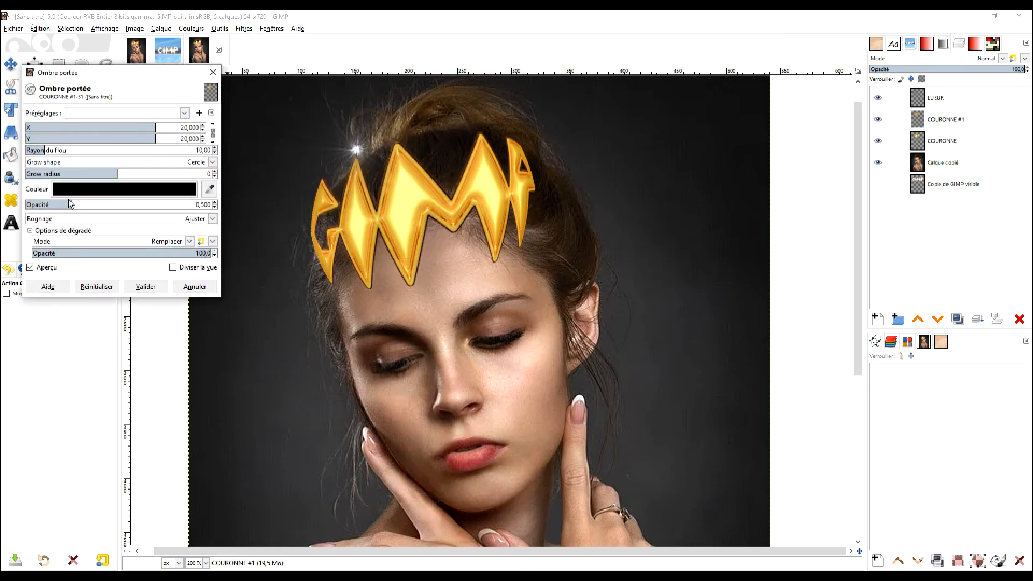
drag(43, 152, 27, 151)
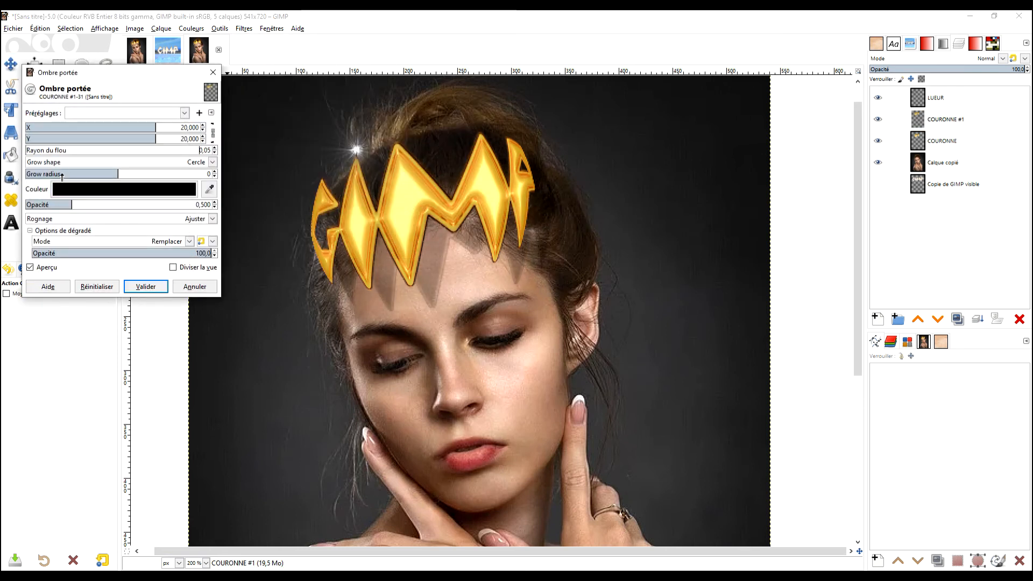
drag(65, 205, 11, 178)
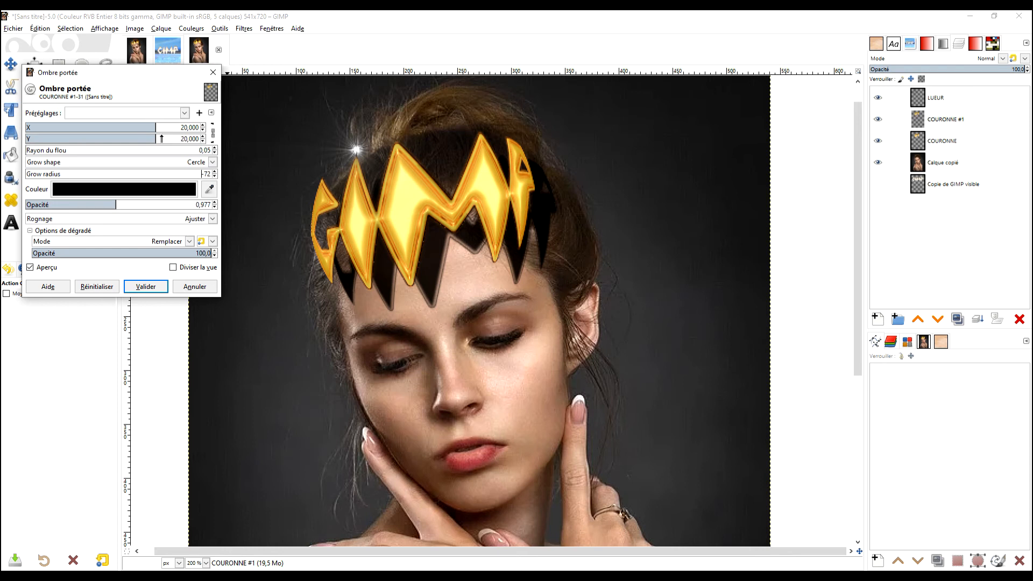
drag(156, 138, 115, 127)
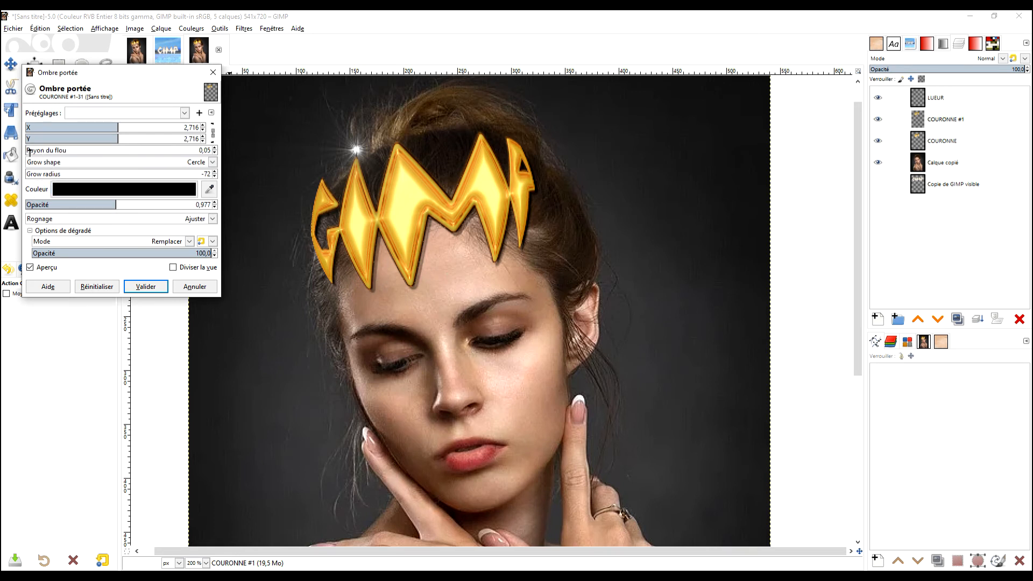
- Refine the drop shadow with X and Y offsets of 3,704, a larger blur radius and opacity 1,341, and apply it
drag(29, 151, 30, 150)
click(120, 127)
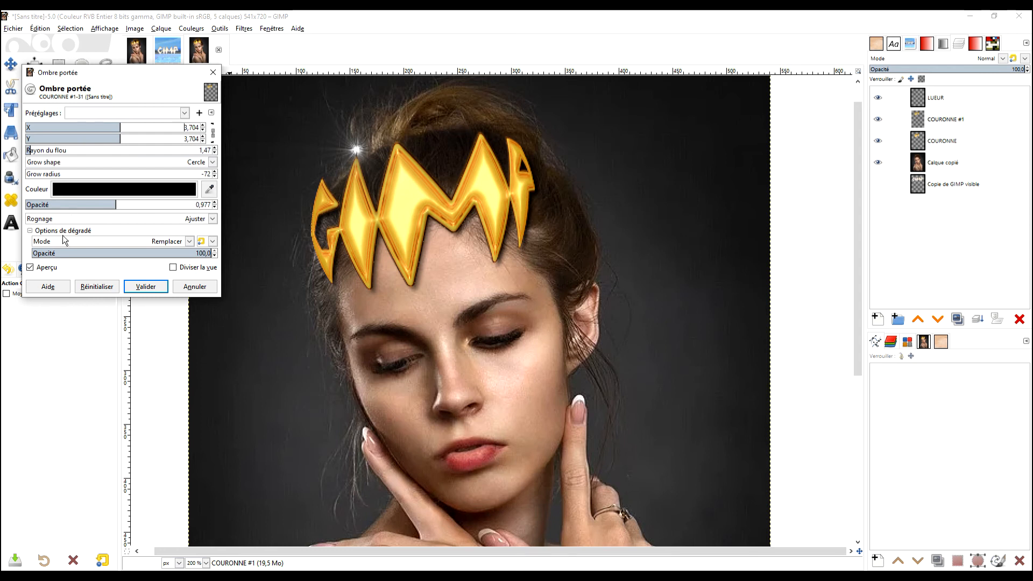
drag(116, 204, 143, 205)
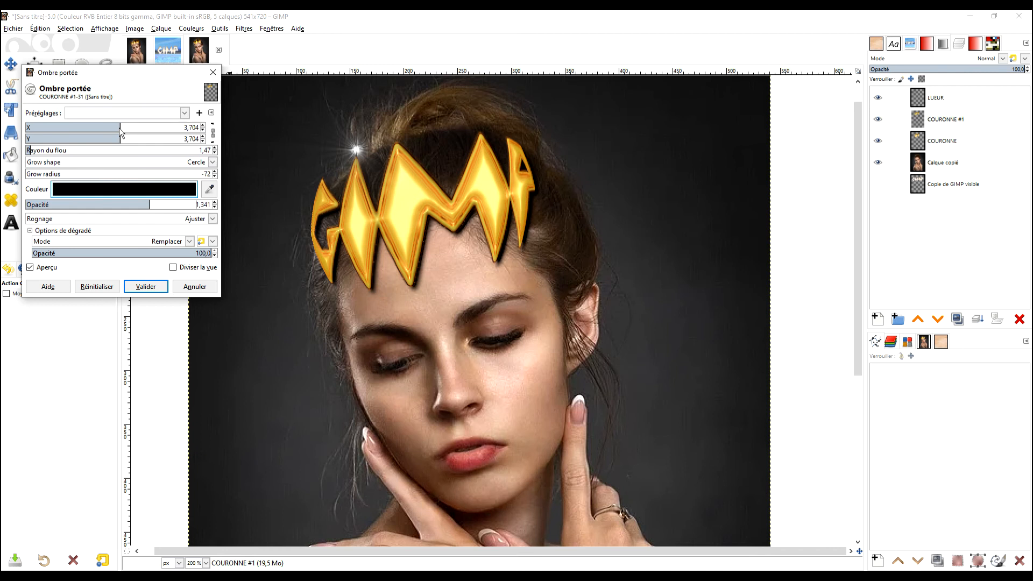
click(35, 152)
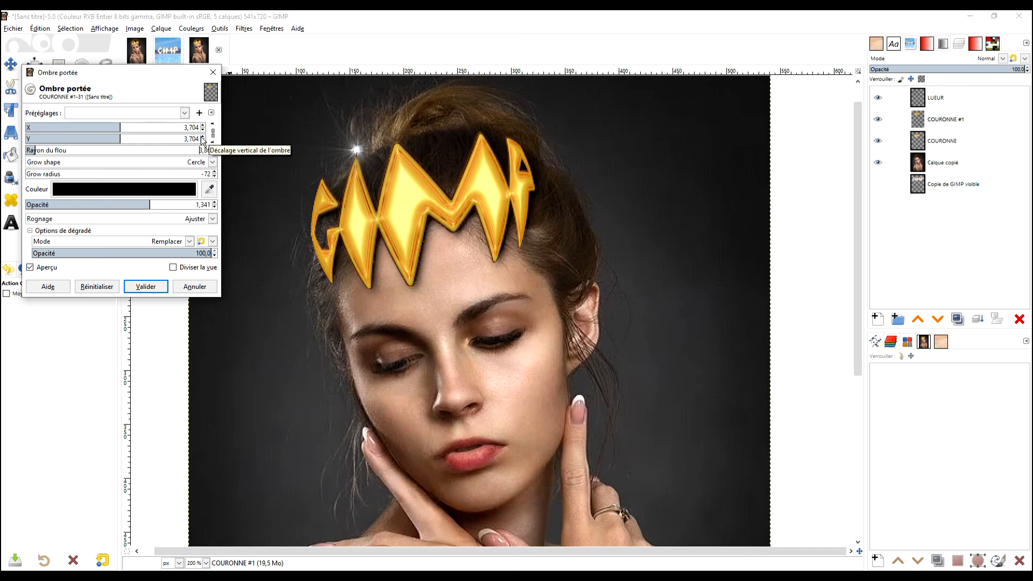
click(139, 286)
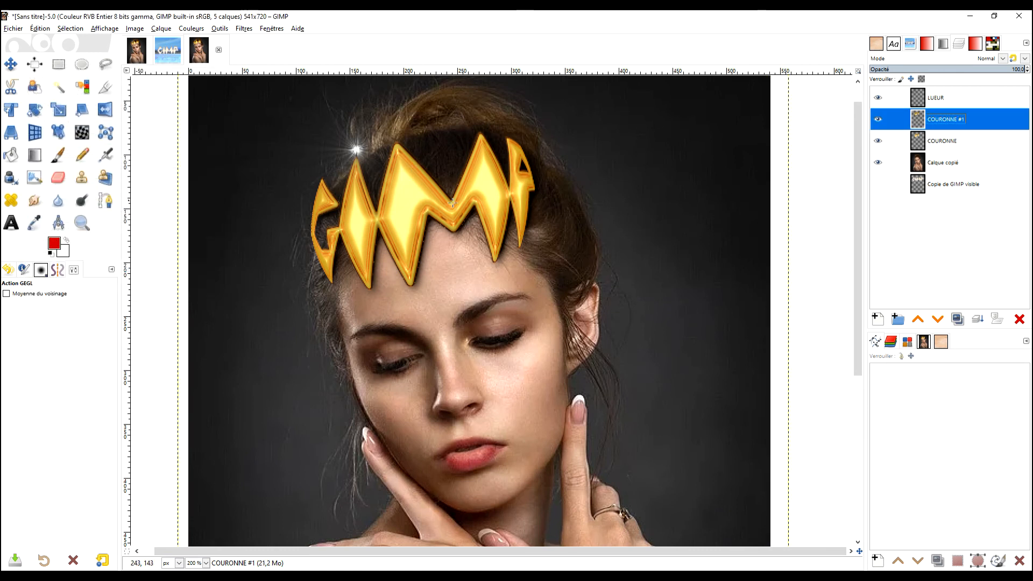
- Compare the LUEUR and Calque copié layers hidden and shown, and make LUEUR the active layer with the Move tool
click(877, 98)
click(877, 98)
click(896, 97)
click(11, 64)
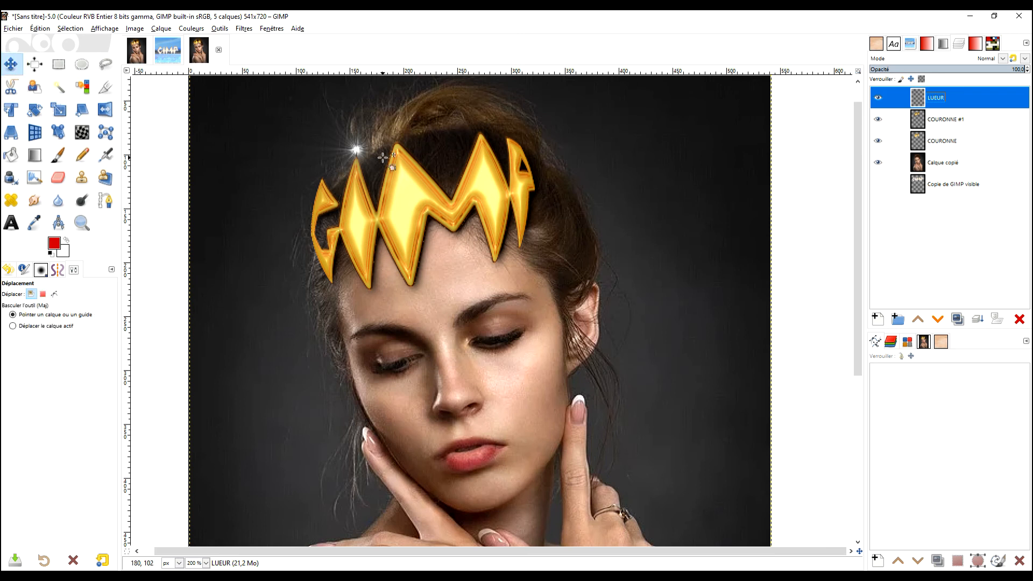
drag(366, 155, 366, 159)
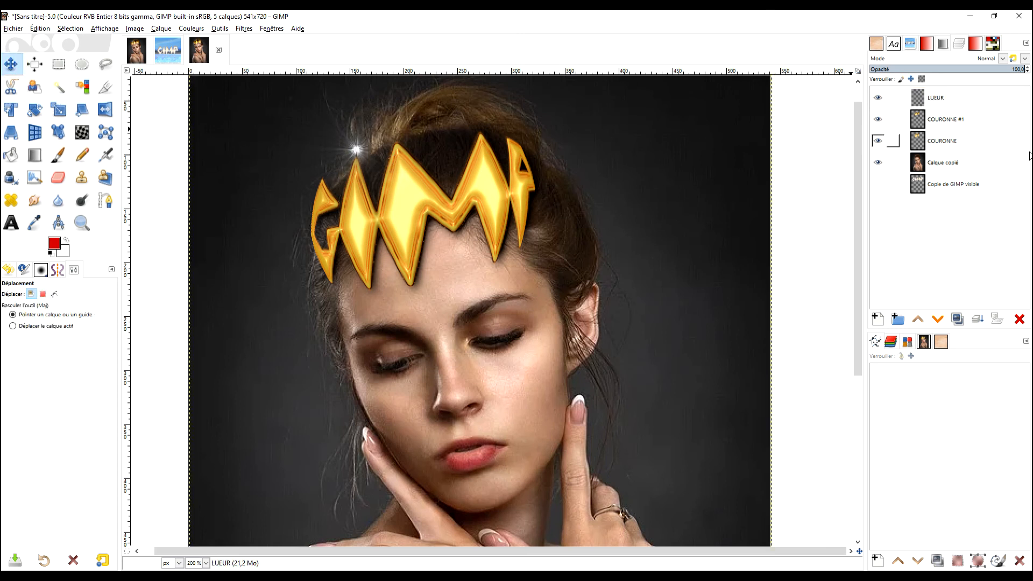
click(877, 162)
click(878, 162)
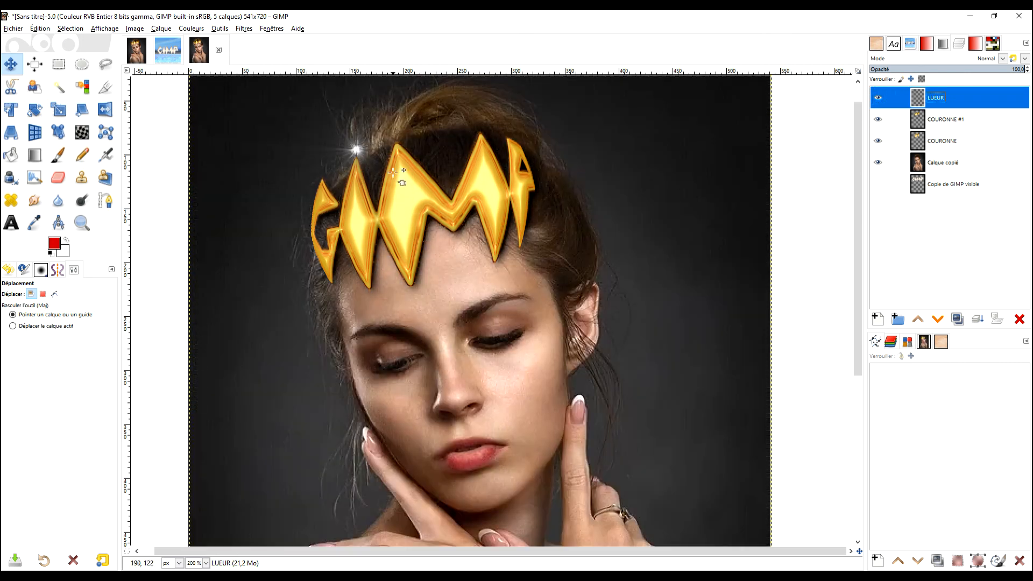
ctrl+scroll(393, 173, up, 5)
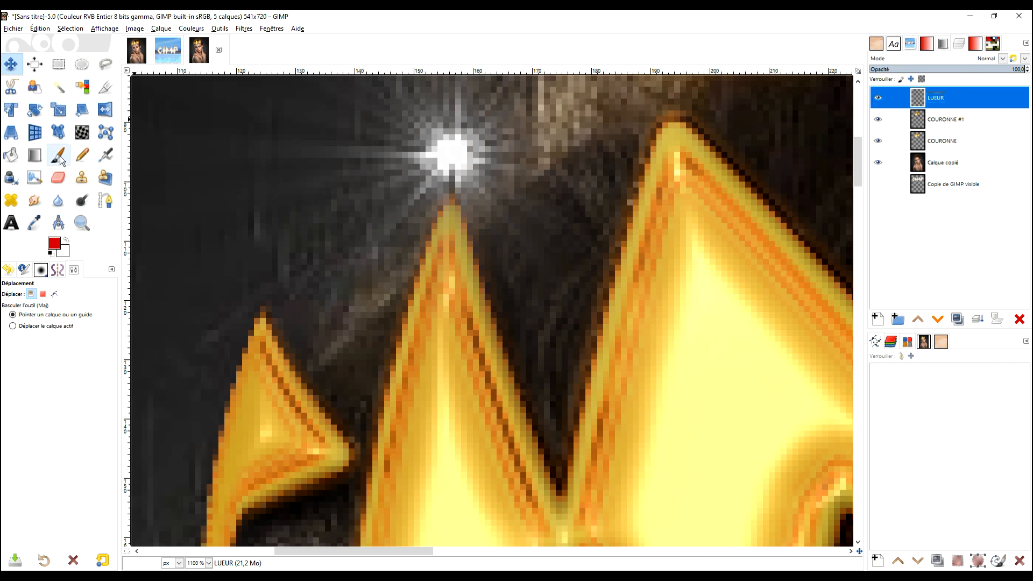
click(36, 201)
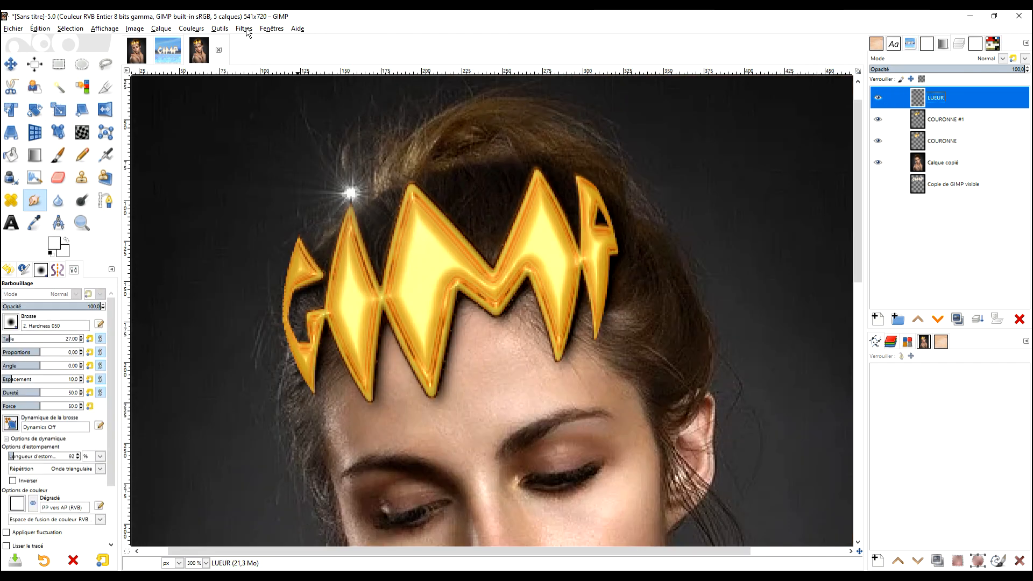
- Start the Supernova filter on the LUEUR layer with the TEST1 preset and set its colour to grey 605e5e
click(244, 28)
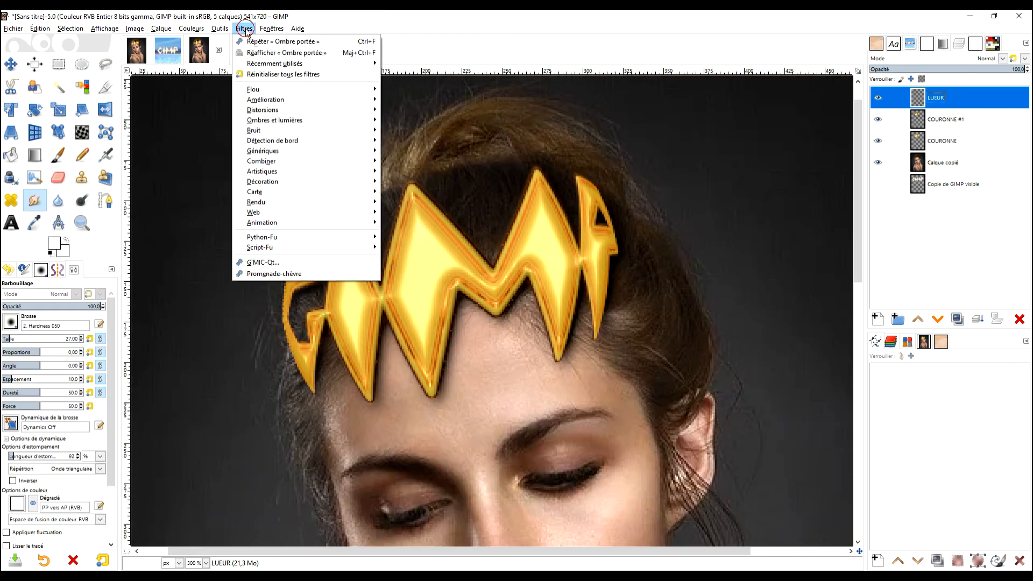
mouse_move(318, 120)
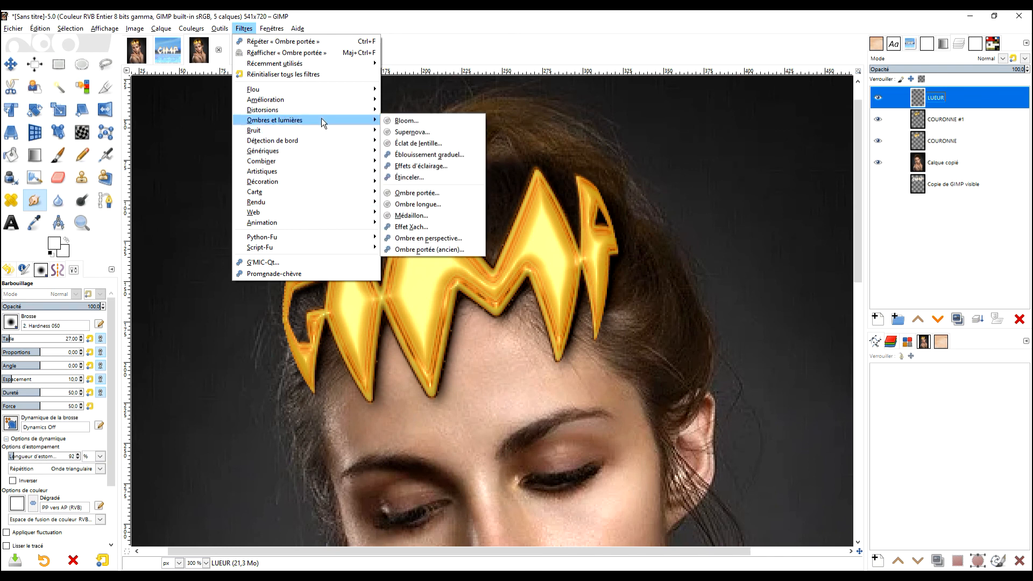
click(412, 132)
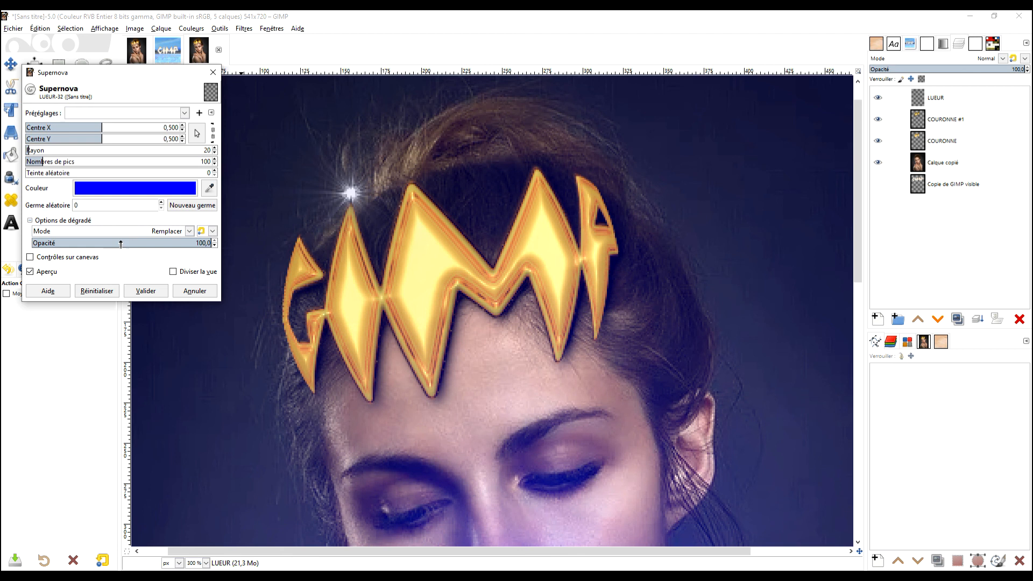
click(181, 116)
click(104, 203)
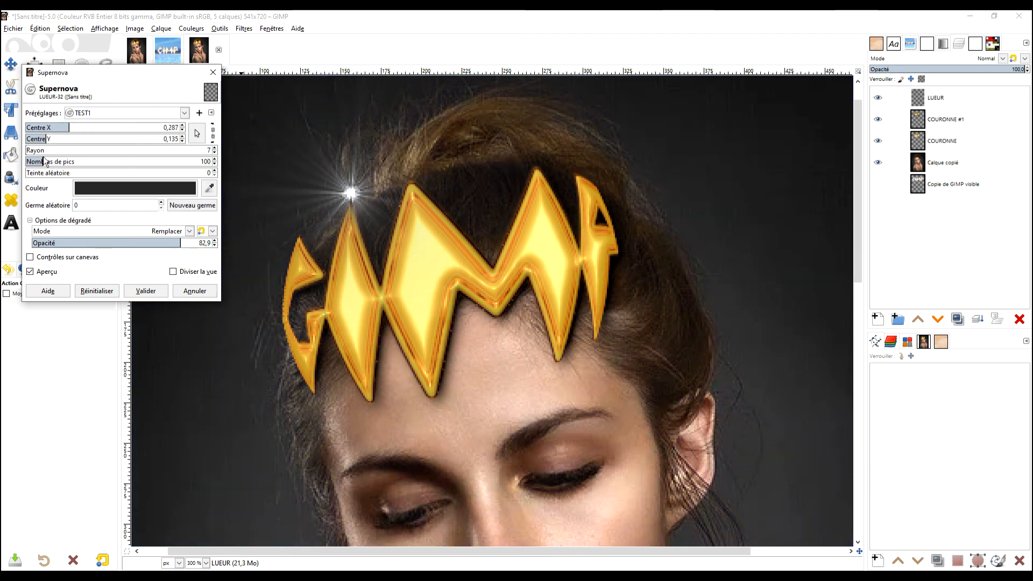
click(96, 190)
drag(26, 222, 15, 200)
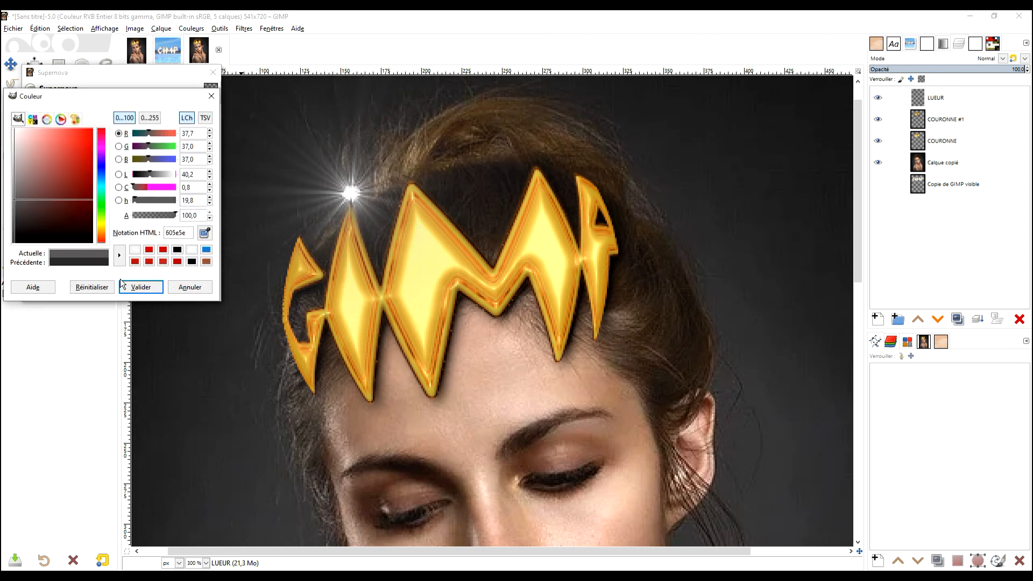
click(138, 286)
- Keep the supernova's Centre X at 0,287, fine-tune its opacity and apply the filter
drag(68, 127, 69, 127)
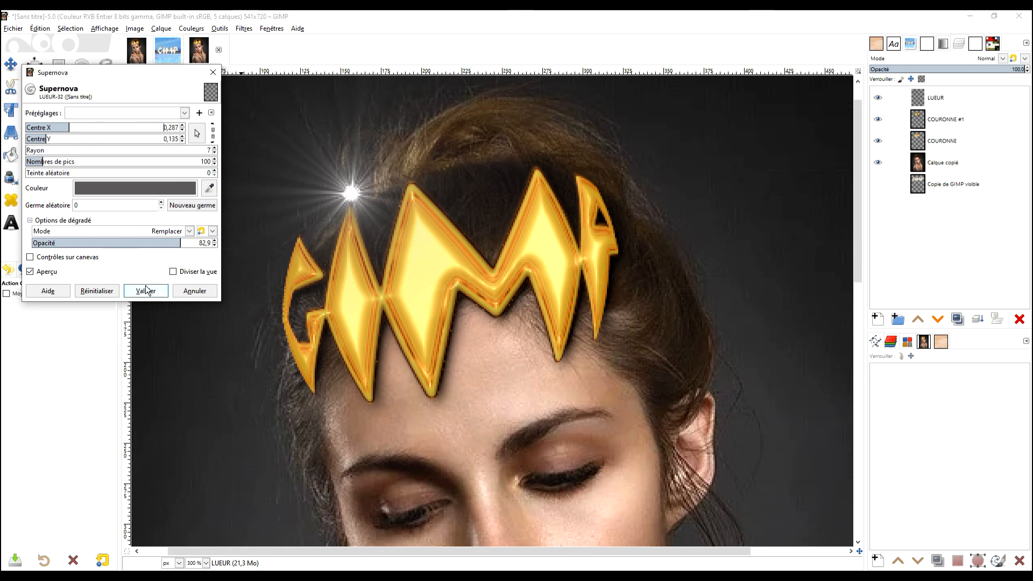
click(180, 241)
mouse_move(179, 241)
mouse_down()
mouse_move(89, 245)
mouse_move(180, 244)
mouse_up()
click(146, 290)
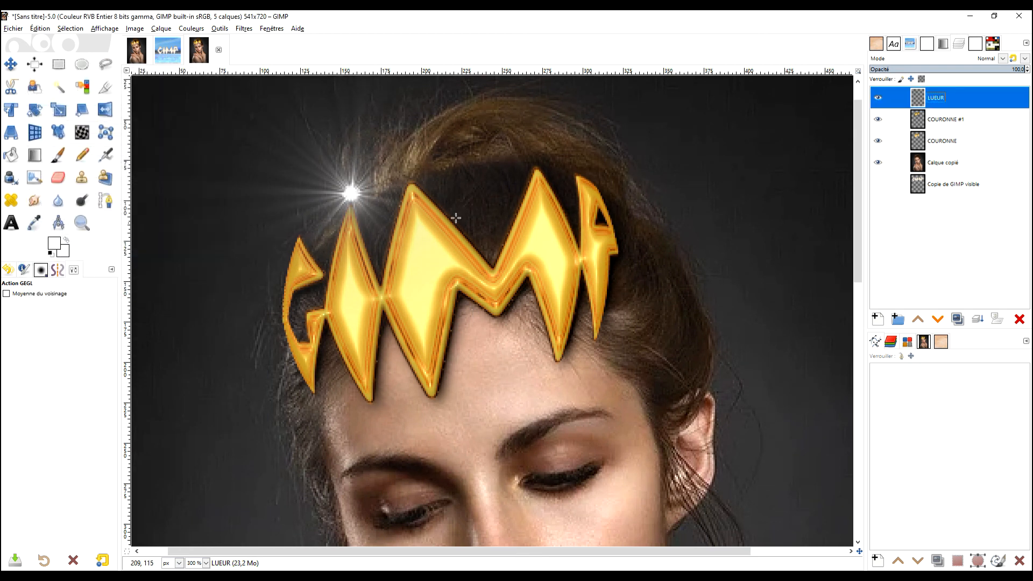
- Examine the crown and its supernova highlight up close and in the whole portrait
ctrl+scroll(351, 212, down, 1)
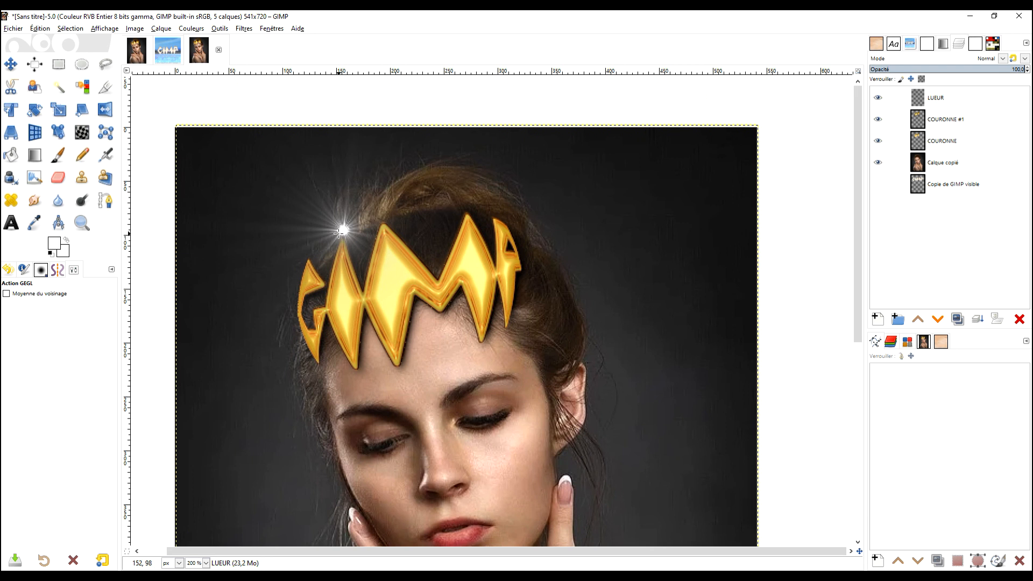
ctrl+scroll(339, 232, up, 1)
ctrl+scroll(339, 231, down, 1)
scroll(419, 247, down, 2)
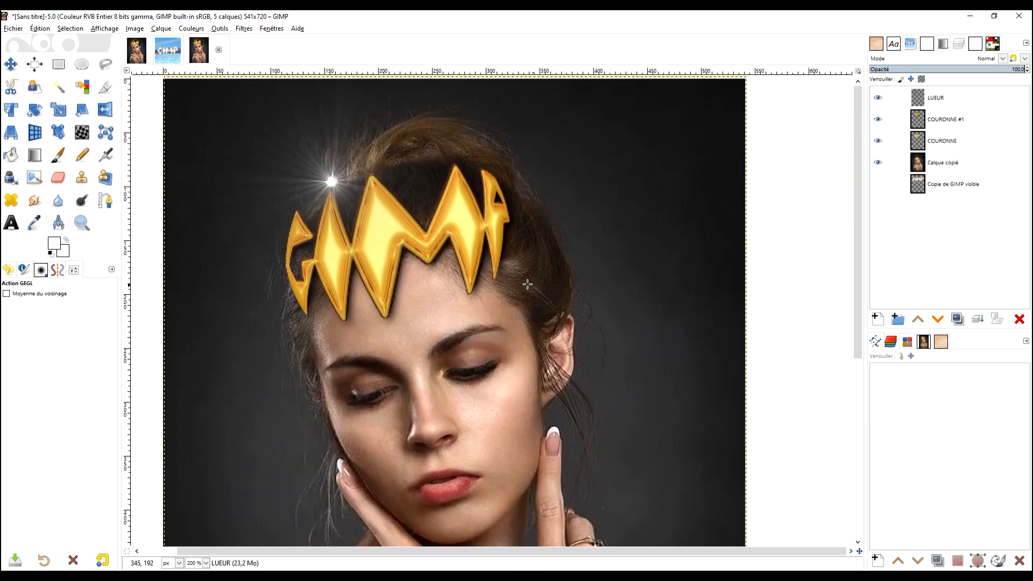
ctrl+scroll(493, 286, down, 2)
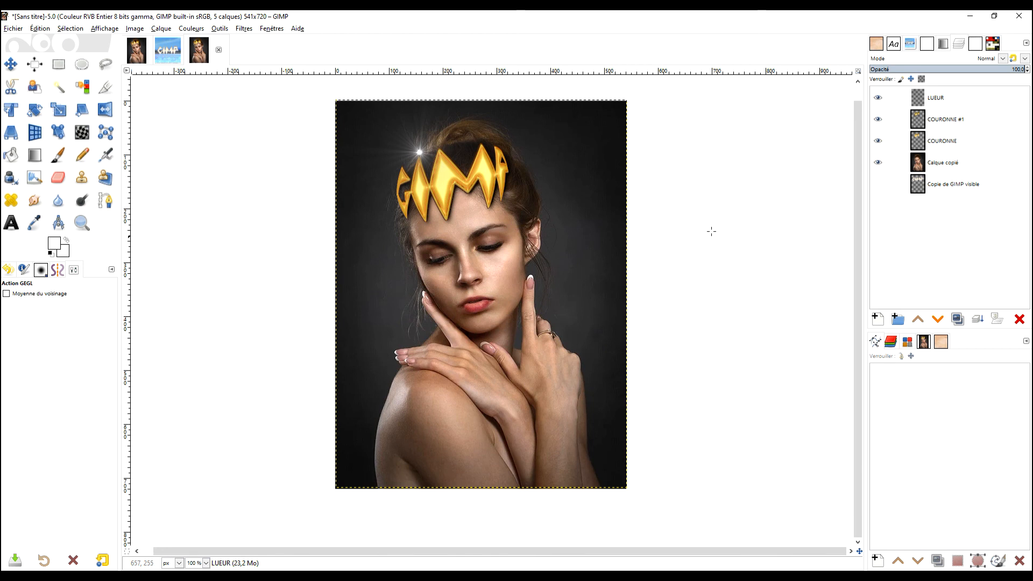
click(858, 70)
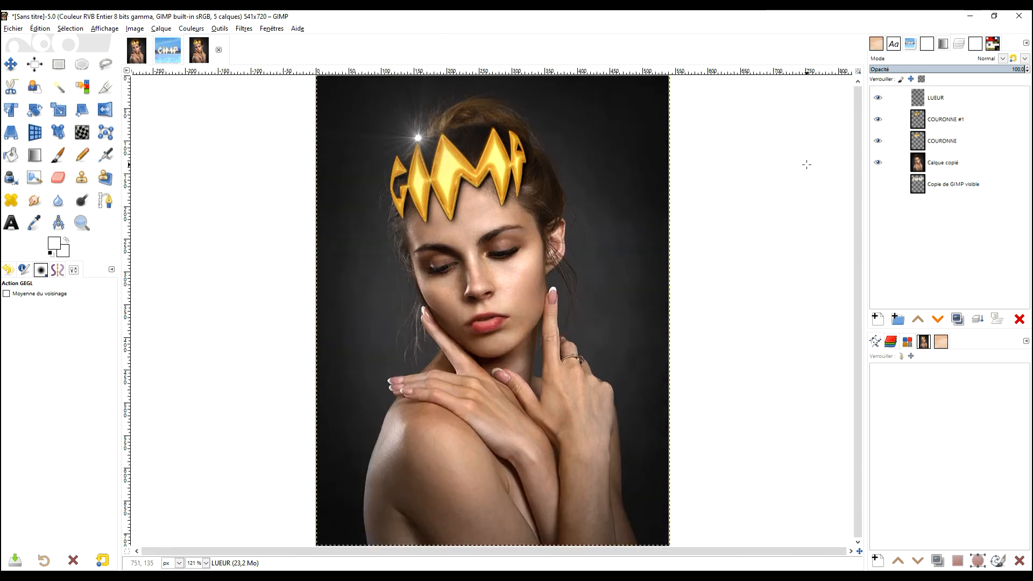